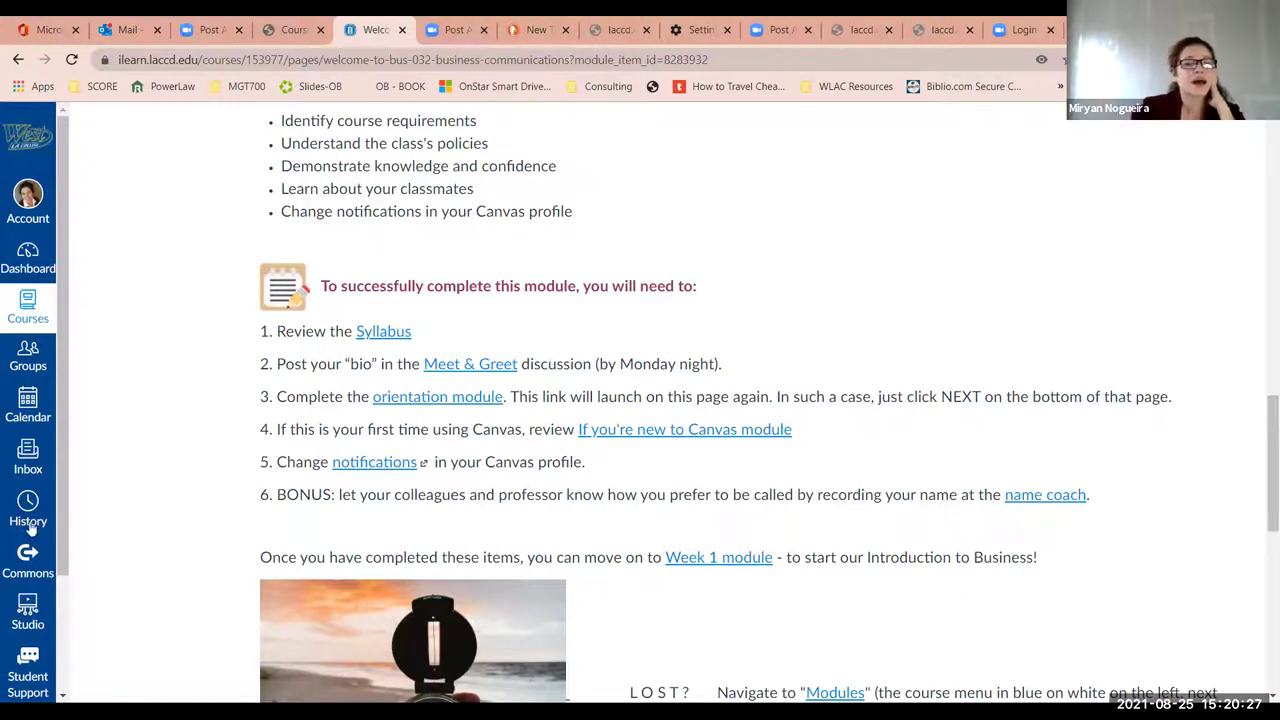
- Open the Modules page of the BUS-032 Business Communications course
{"action": "scroll", "coordinate": [100, 514], "scroll_direction": "up", "scroll_amount": 2}
{"action": "scroll", "coordinate": [101, 513], "scroll_direction": "up", "scroll_amount": 5}
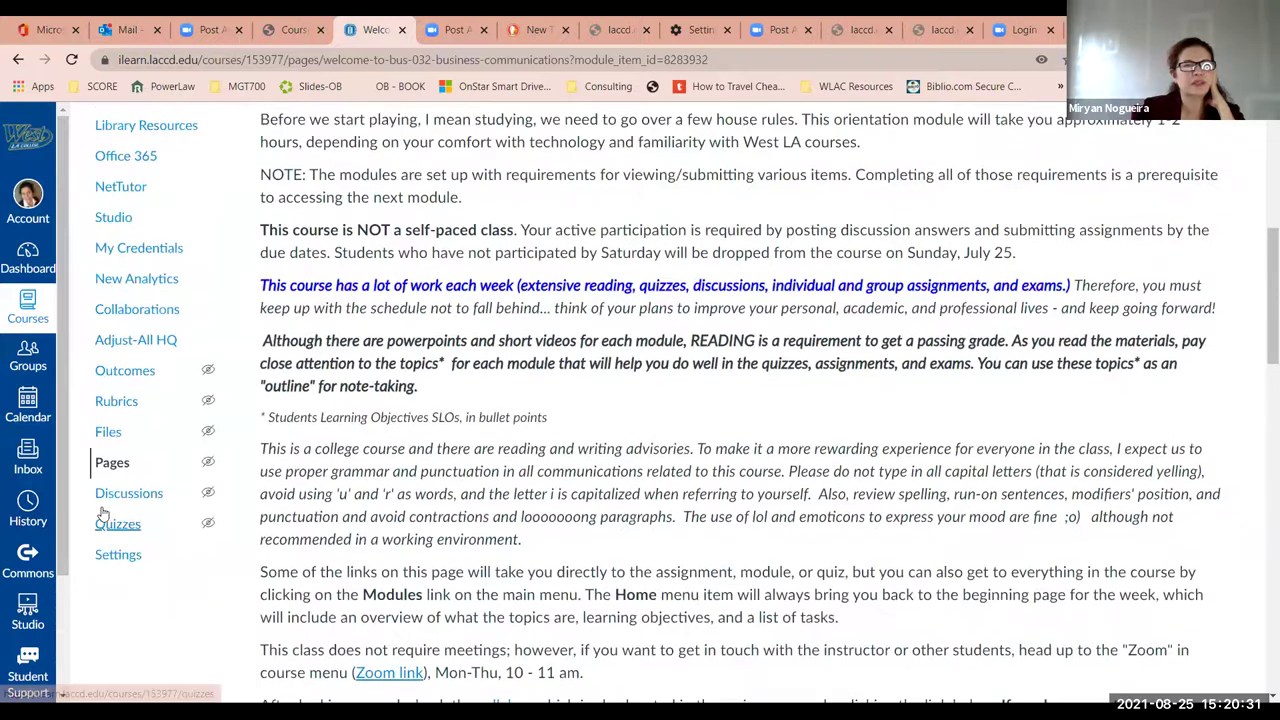
{"action": "scroll", "coordinate": [124, 320], "scroll_direction": "up", "scroll_amount": 5}
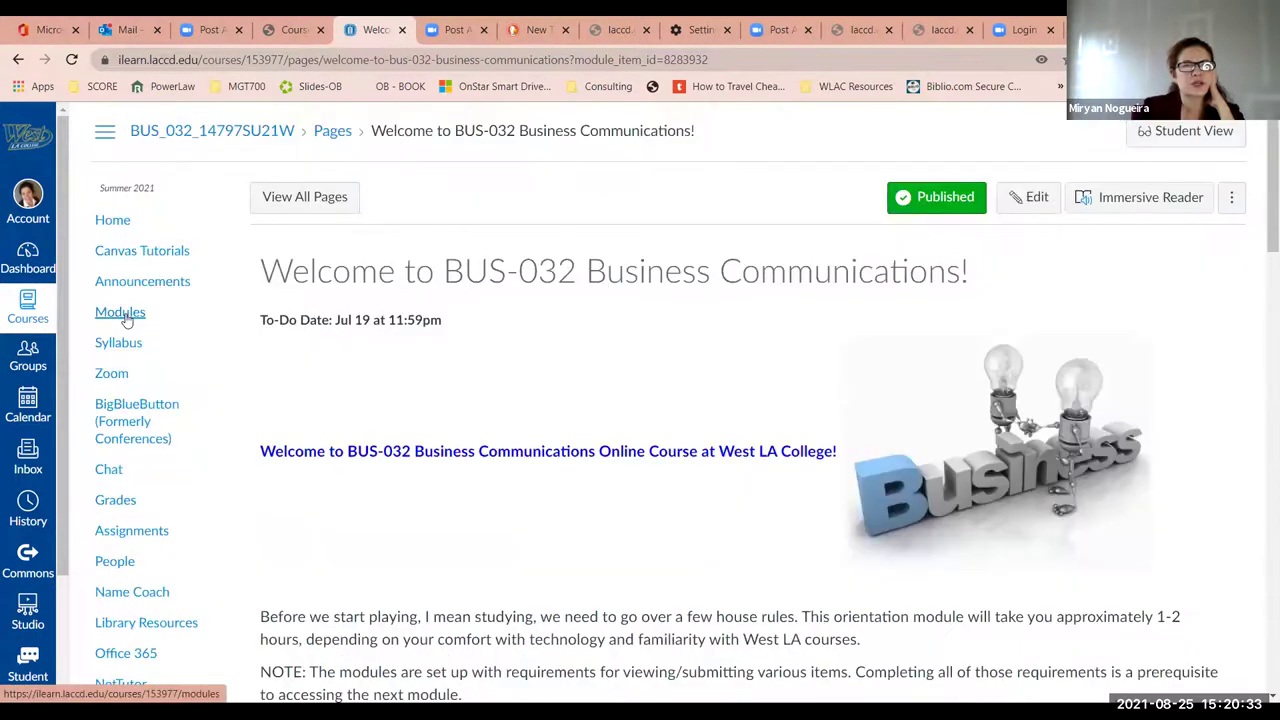
{"action": "left_click", "coordinate": [122, 313]}
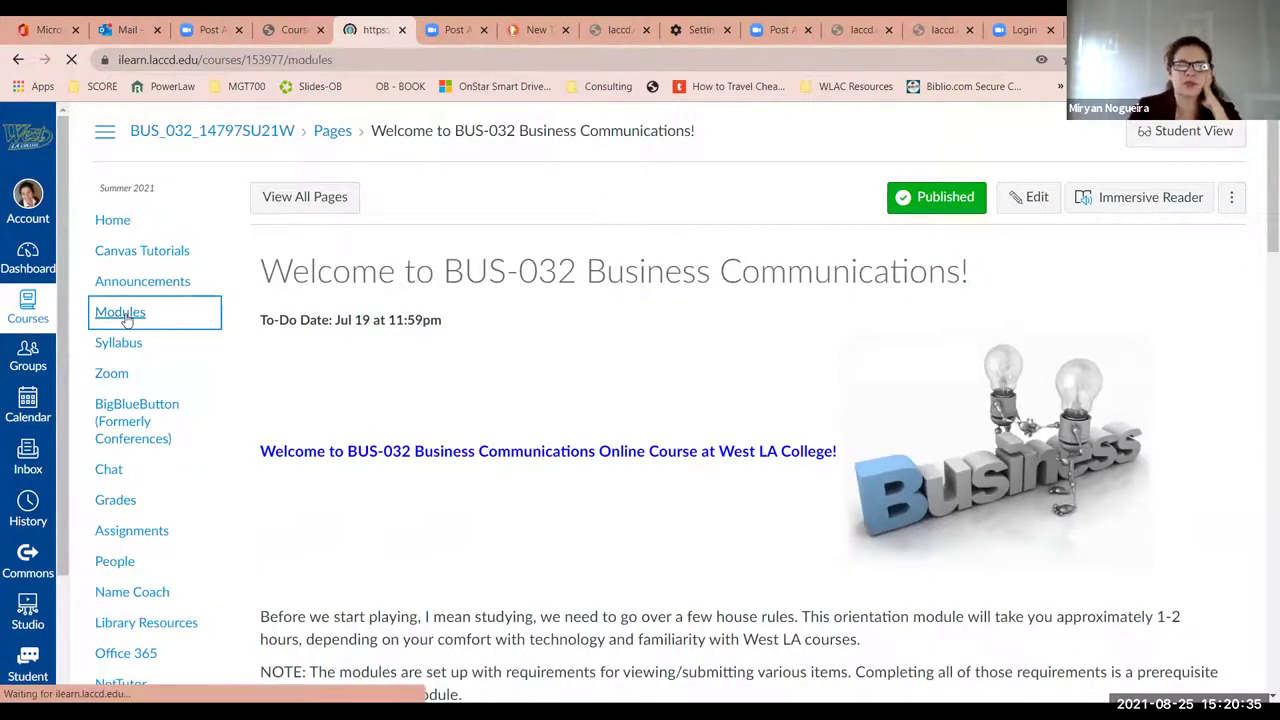
- Look through the orientation and student resources modules down to the module "Week 1: July 19 to 25"
{"action": "scroll", "coordinate": [158, 362], "scroll_direction": "down", "scroll_amount": 3}
{"action": "scroll", "coordinate": [158, 362], "scroll_direction": "down", "scroll_amount": 8}
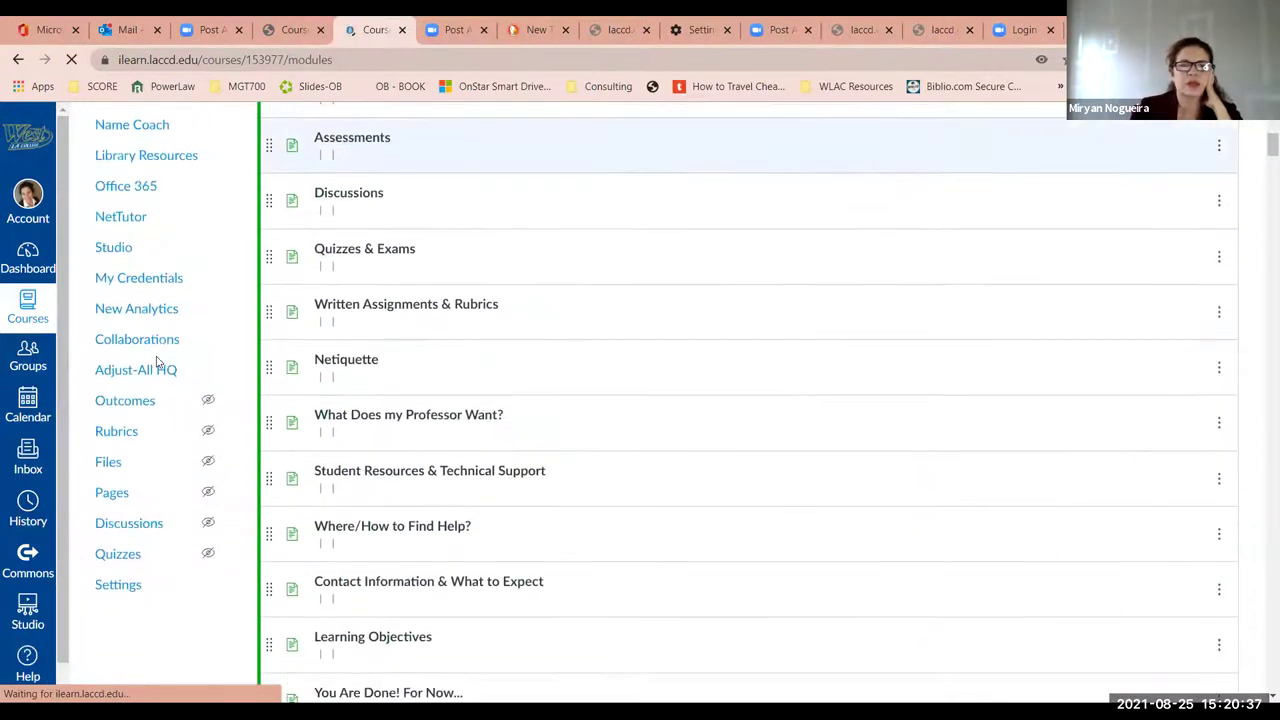
{"action": "scroll", "coordinate": [298, 547], "scroll_direction": "down", "scroll_amount": 15}
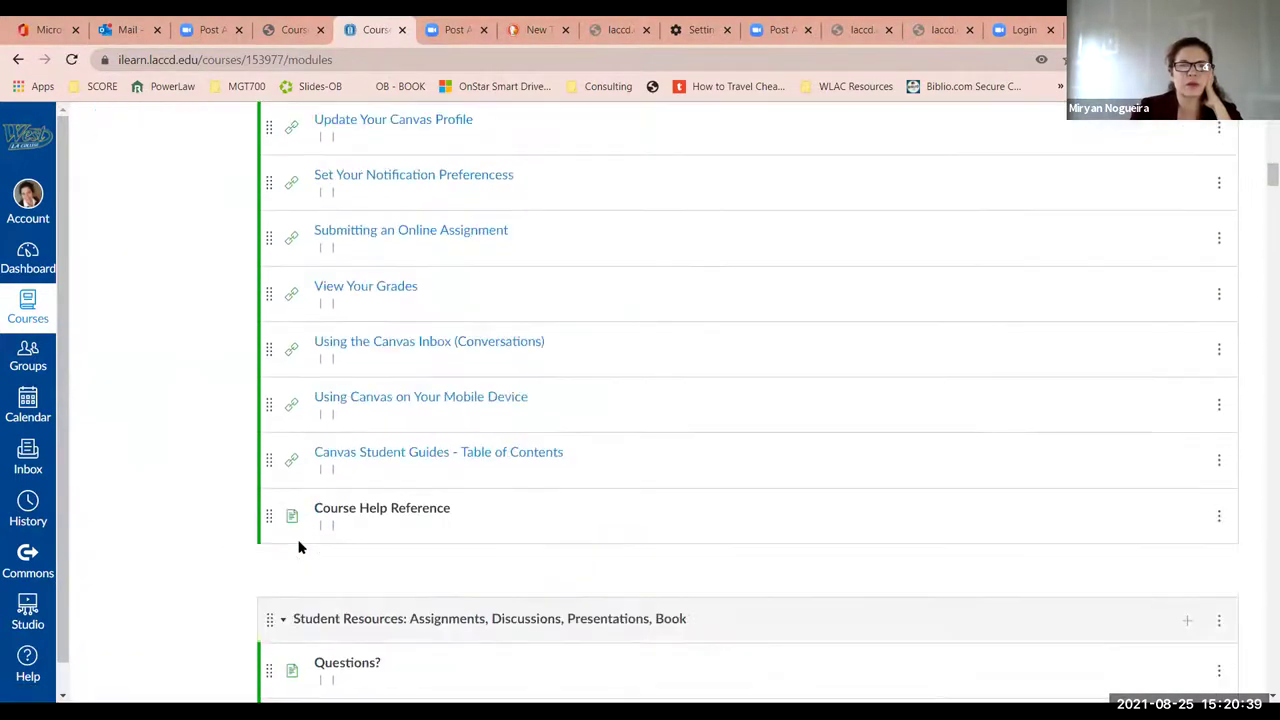
{"action": "scroll", "coordinate": [298, 547], "scroll_direction": "down", "scroll_amount": 2}
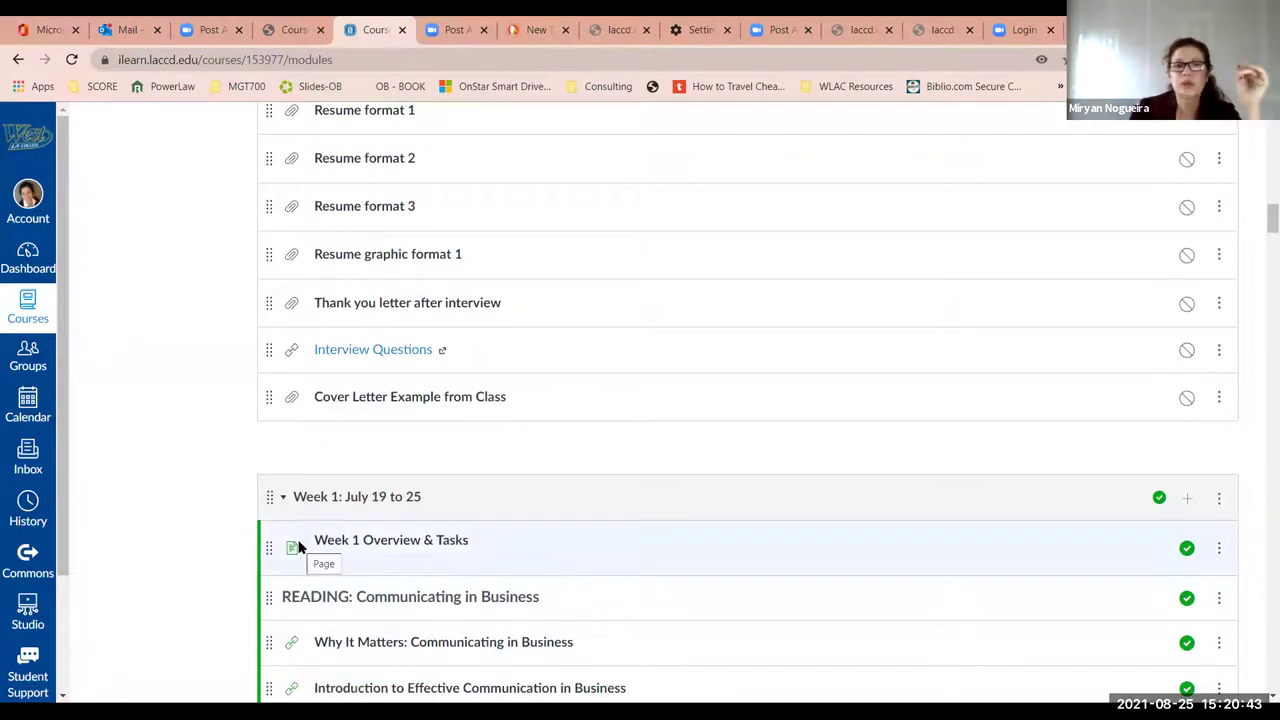
{"action": "scroll", "coordinate": [298, 547], "scroll_direction": "down", "scroll_amount": 1}
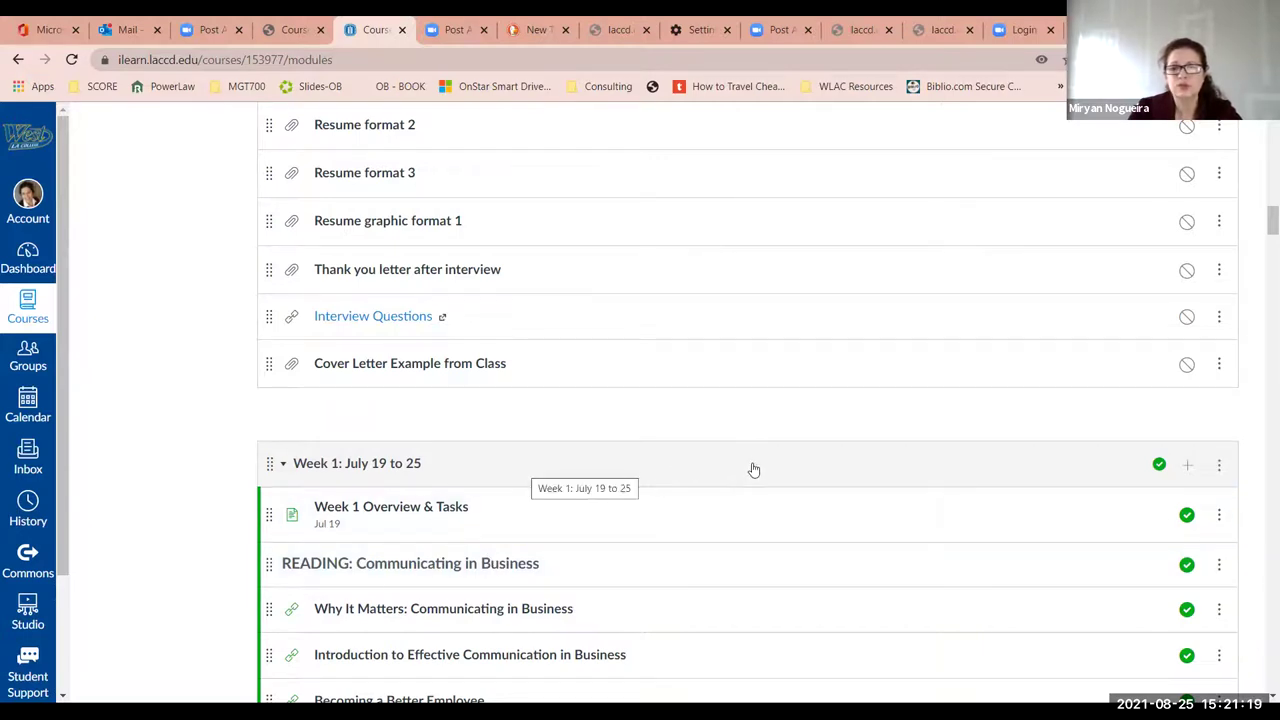
{"action": "scroll", "coordinate": [594, 565], "scroll_direction": "down", "scroll_amount": 1}
{"action": "scroll", "coordinate": [594, 567], "scroll_direction": "down", "scroll_amount": 1}
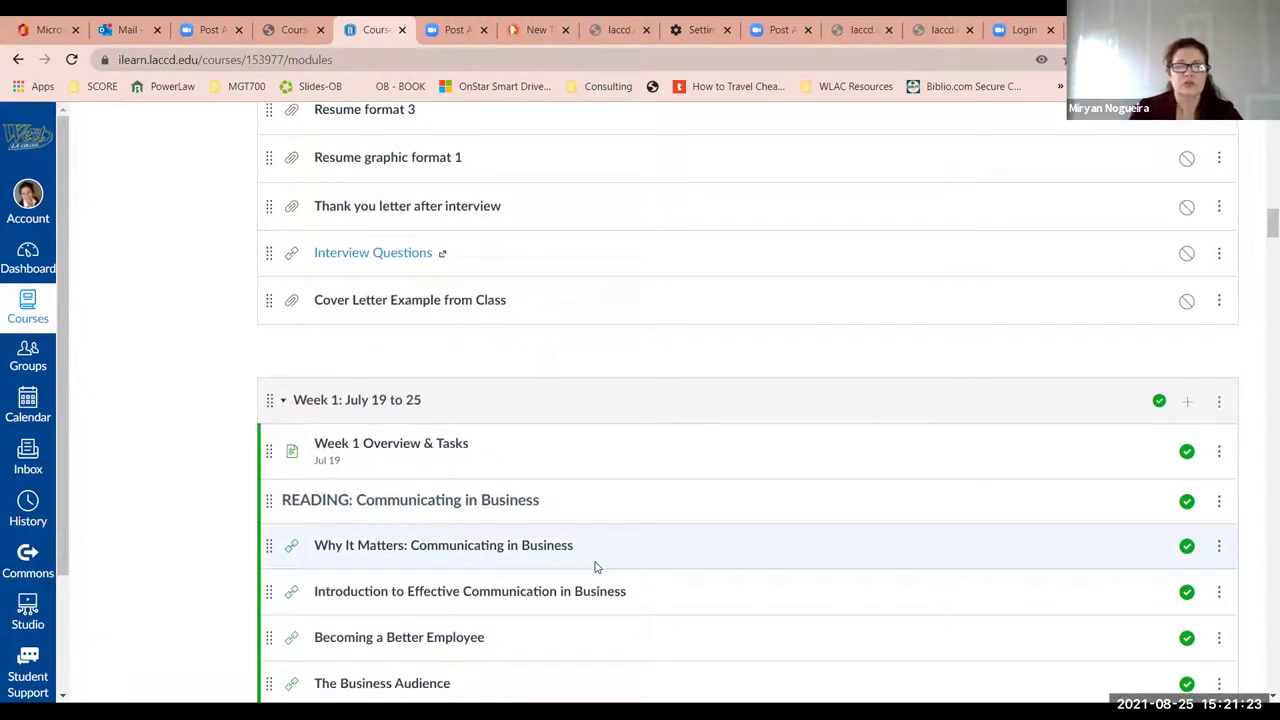
- Open "M1 Discussion: Principles of Communication" in the Week 1 module and return to the module list
{"action": "scroll", "coordinate": [594, 567], "scroll_direction": "down", "scroll_amount": 5}
{"action": "scroll", "coordinate": [594, 567], "scroll_direction": "down", "scroll_amount": 3}
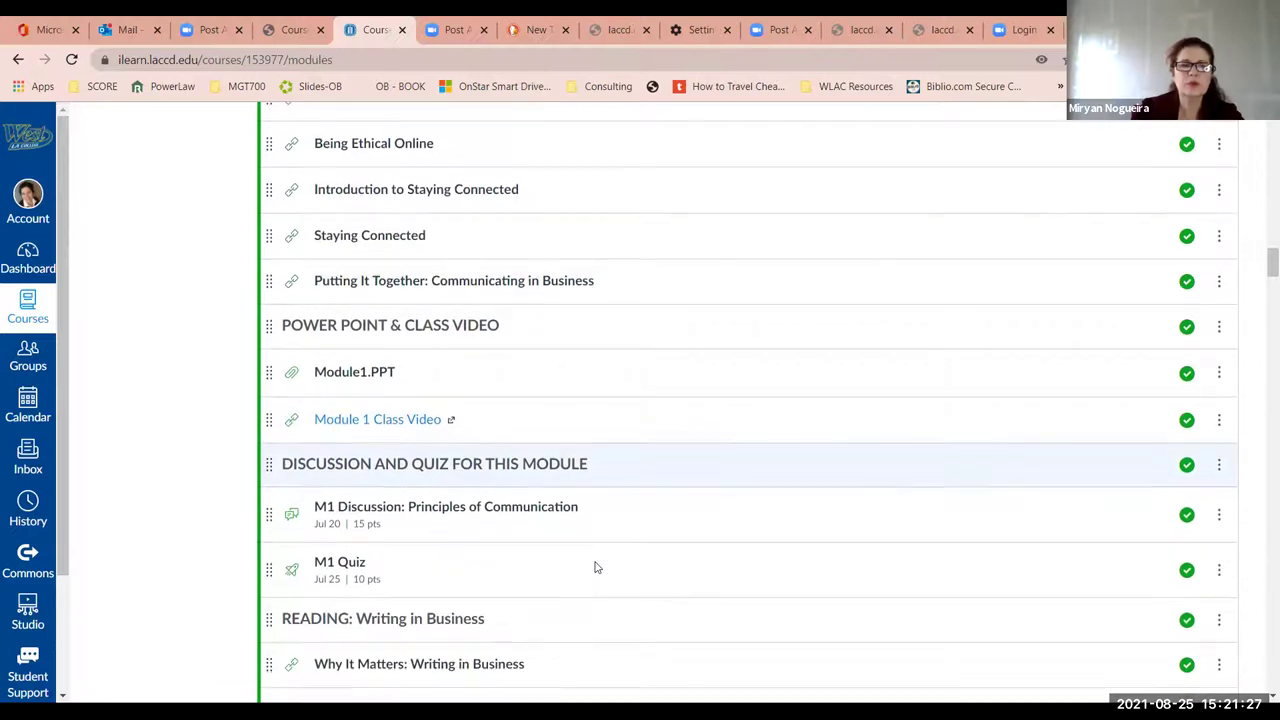
{"action": "scroll", "coordinate": [594, 567], "scroll_direction": "down", "scroll_amount": 1}
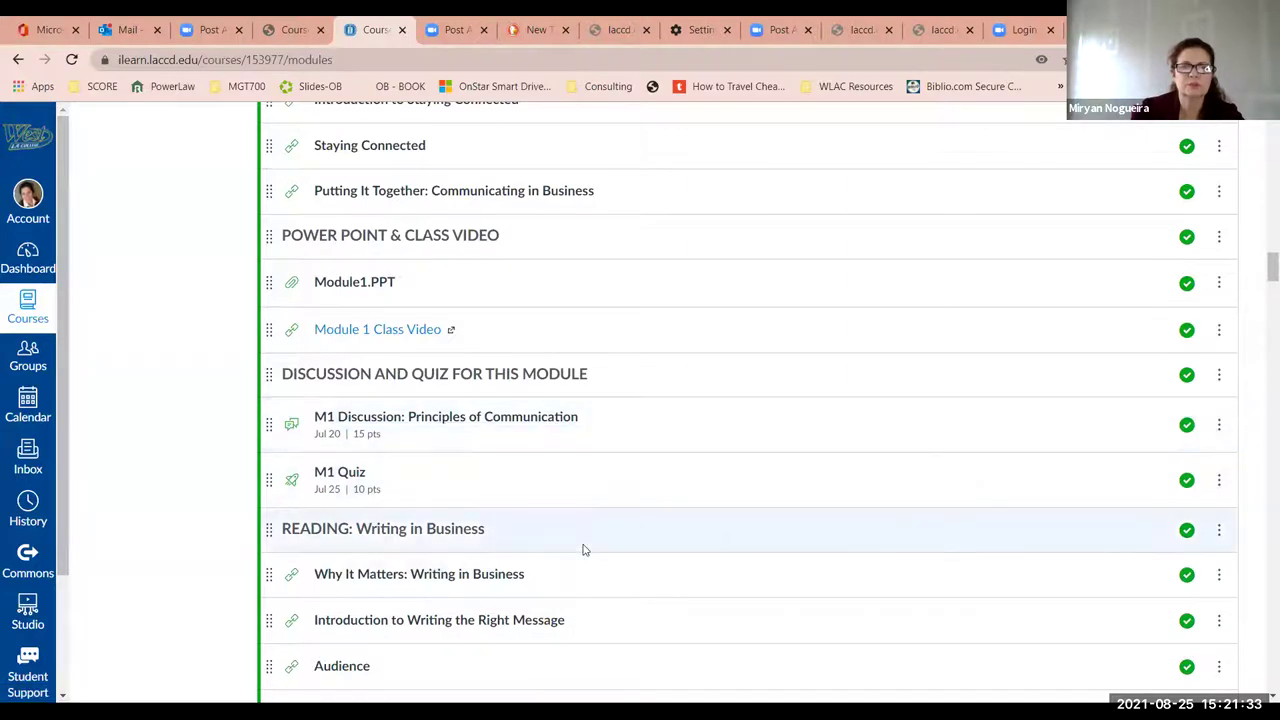
{"action": "scroll", "coordinate": [585, 550], "scroll_direction": "down", "scroll_amount": 1}
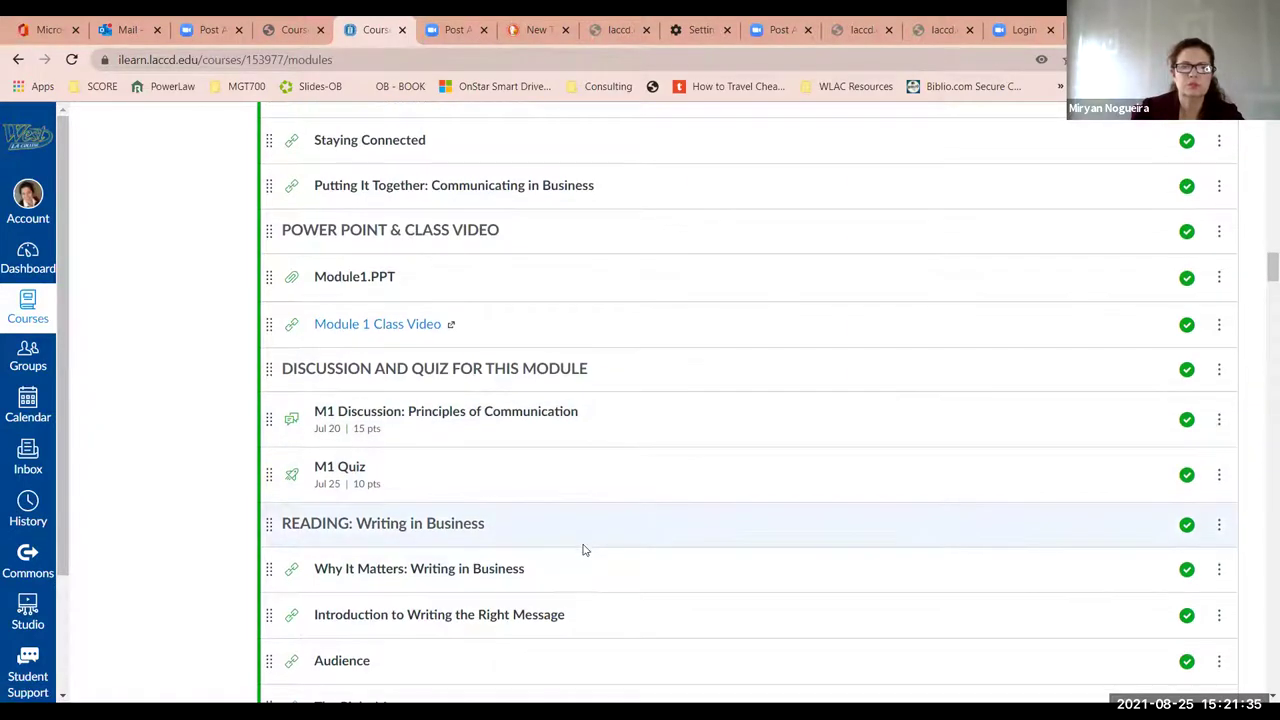
{"action": "left_click", "coordinate": [556, 414]}
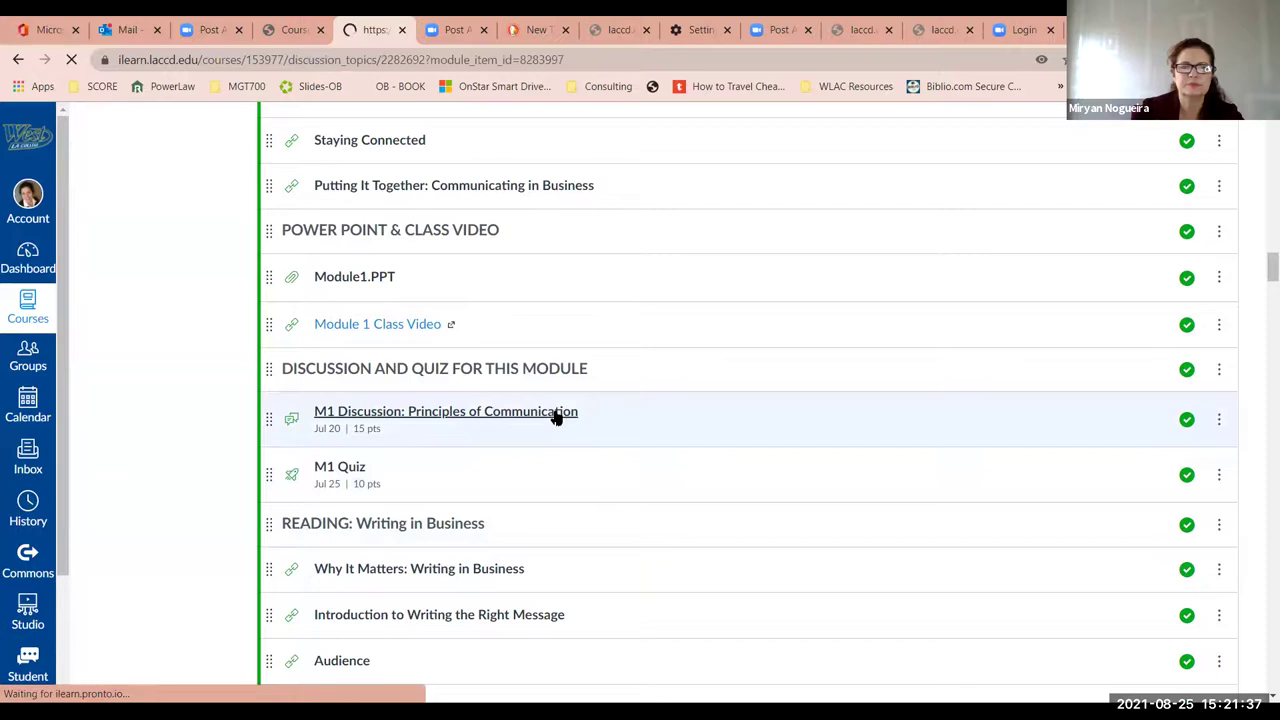
{"action": "left_click", "coordinate": [16, 60]}
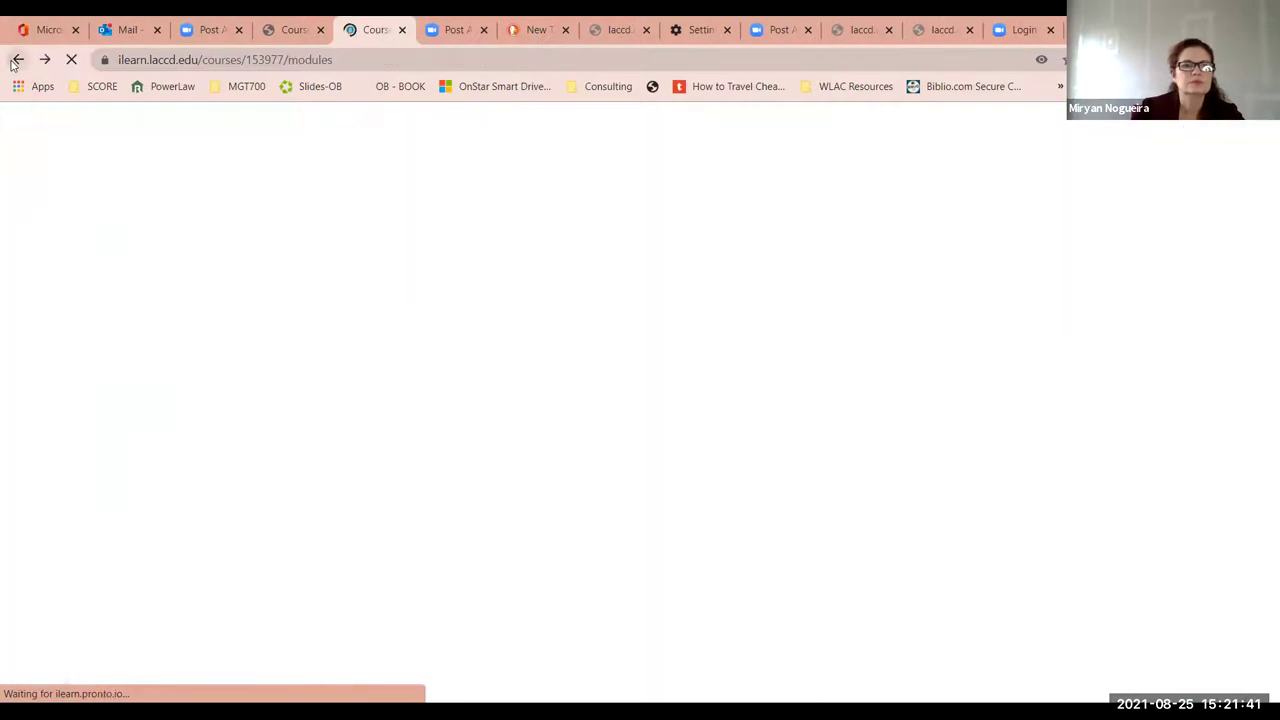
- Examine the remaining Week 1 readings, class videos, discussions and quizzes through to the week's assignments and wrap-up items
{"action": "scroll", "coordinate": [399, 452], "scroll_direction": "down", "scroll_amount": 5}
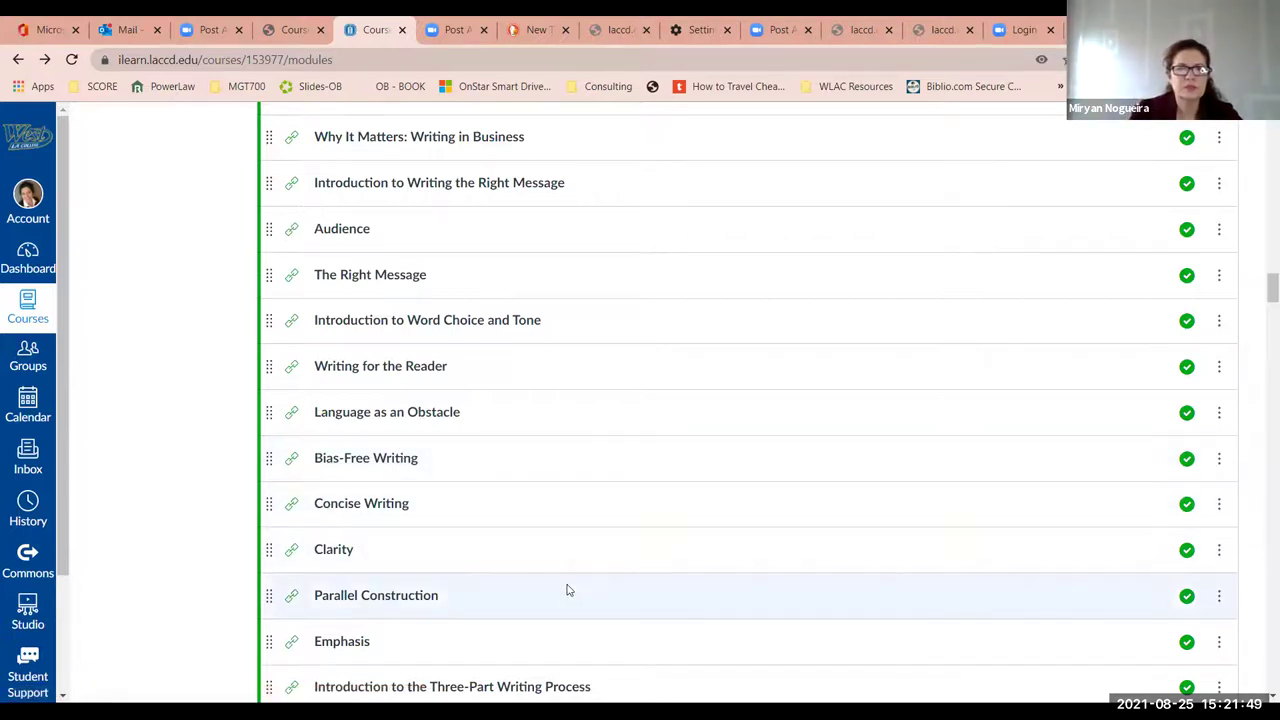
{"action": "scroll", "coordinate": [567, 590], "scroll_direction": "down", "scroll_amount": 2}
{"action": "scroll", "coordinate": [567, 590], "scroll_direction": "down", "scroll_amount": 4}
{"action": "scroll", "coordinate": [567, 590], "scroll_direction": "down", "scroll_amount": 2}
{"action": "scroll", "coordinate": [567, 590], "scroll_direction": "down", "scroll_amount": 8}
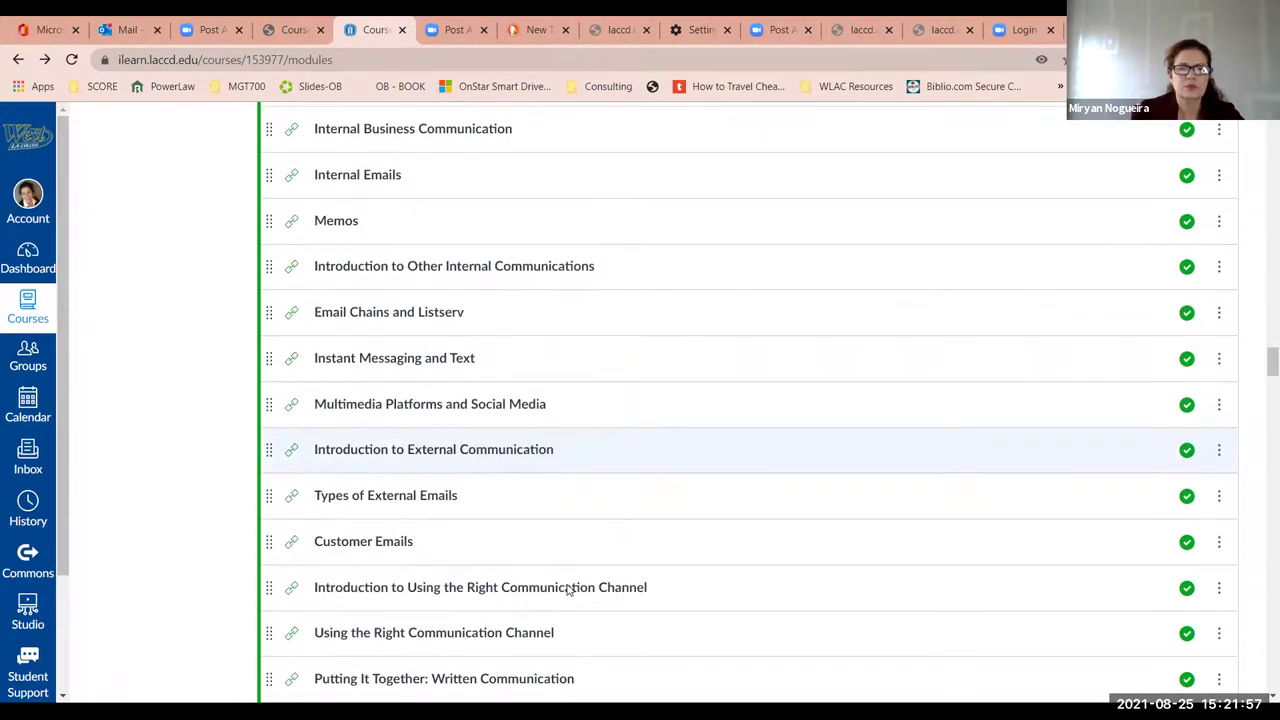
{"action": "scroll", "coordinate": [567, 590], "scroll_direction": "down", "scroll_amount": 6}
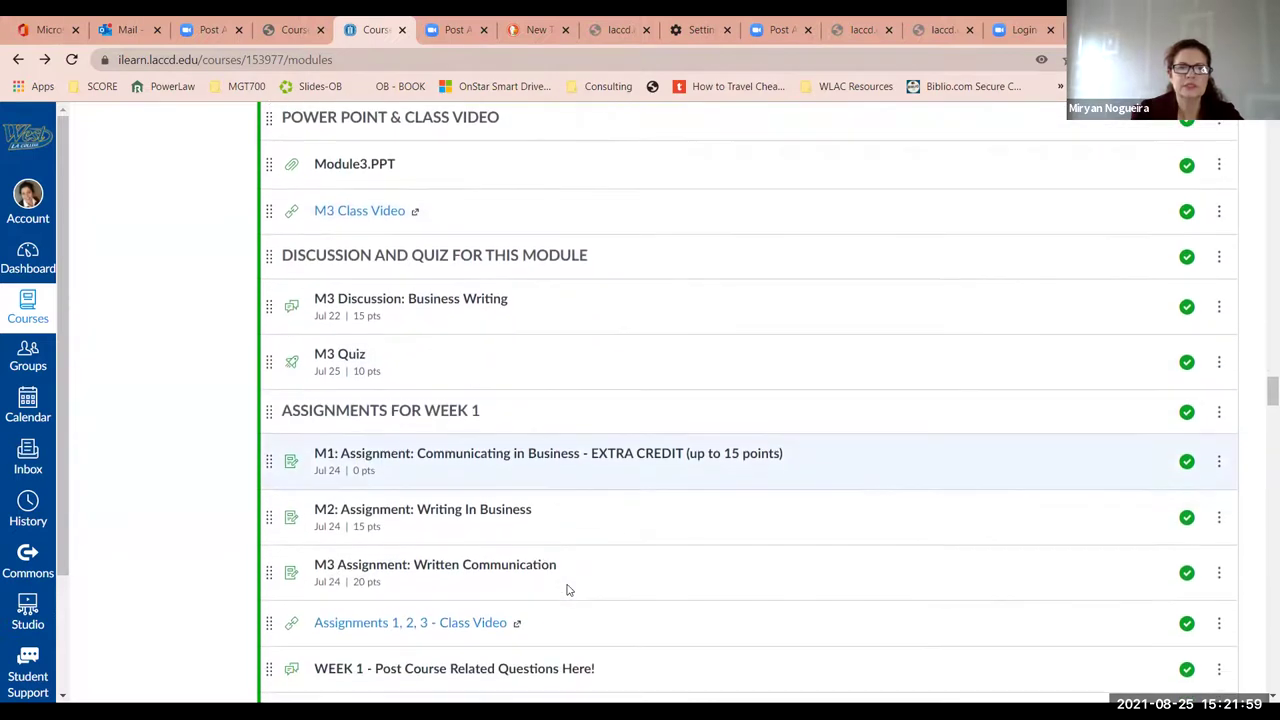
{"action": "scroll", "coordinate": [567, 590], "scroll_direction": "down", "scroll_amount": 1}
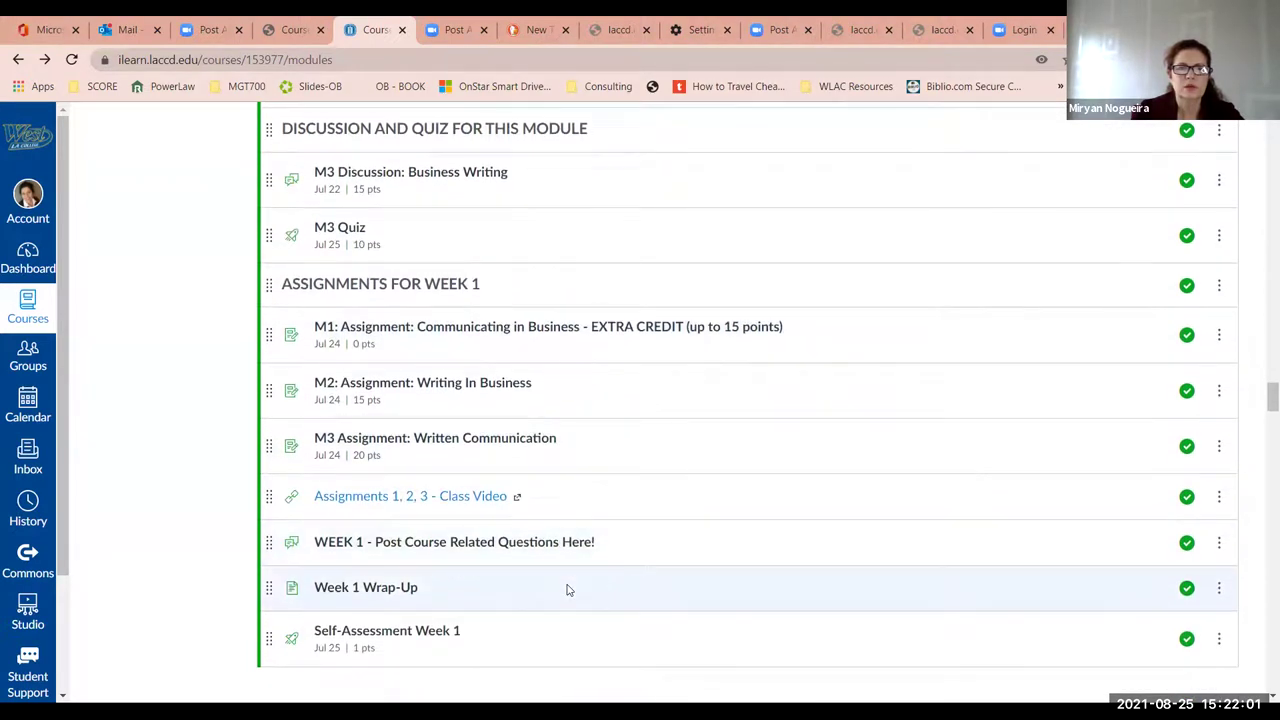
{"action": "scroll", "coordinate": [567, 590], "scroll_direction": "up", "scroll_amount": 1}
{"action": "scroll", "coordinate": [567, 590], "scroll_direction": "down", "scroll_amount": 1}
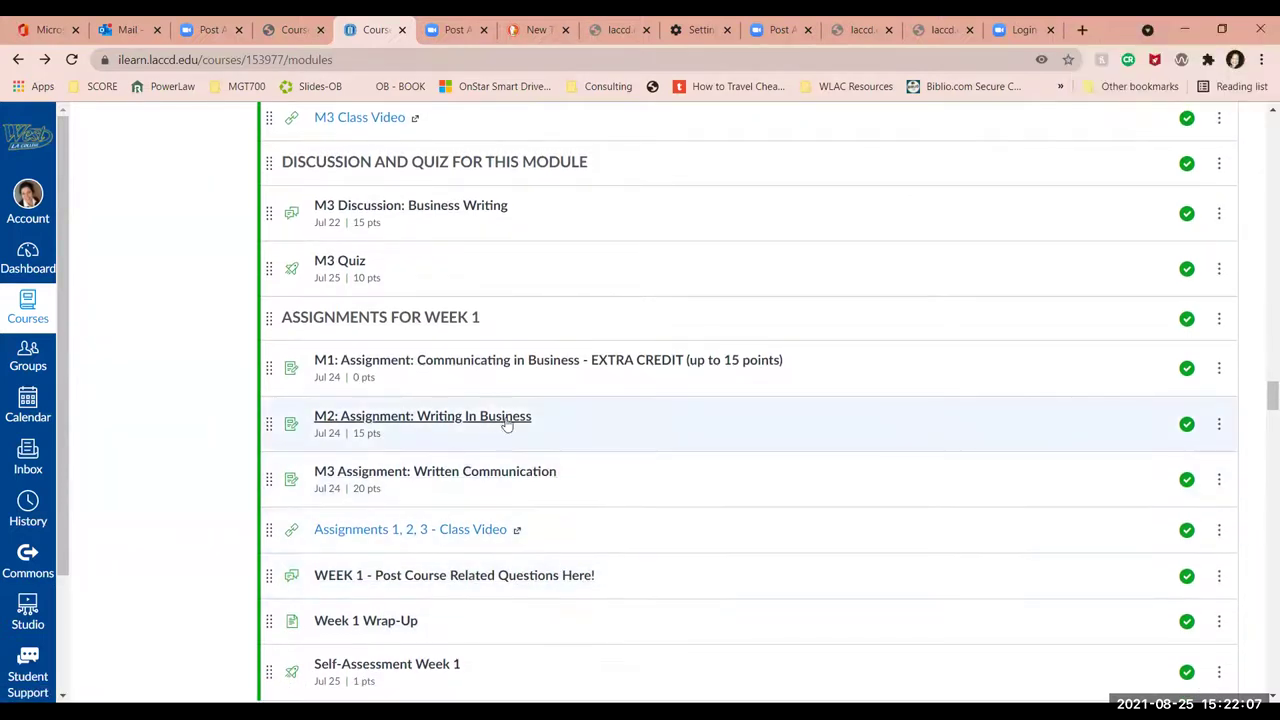
- Open "M2: Assignment: Writing In Business", view its instructions and return to the module list
{"action": "left_click", "coordinate": [508, 422]}
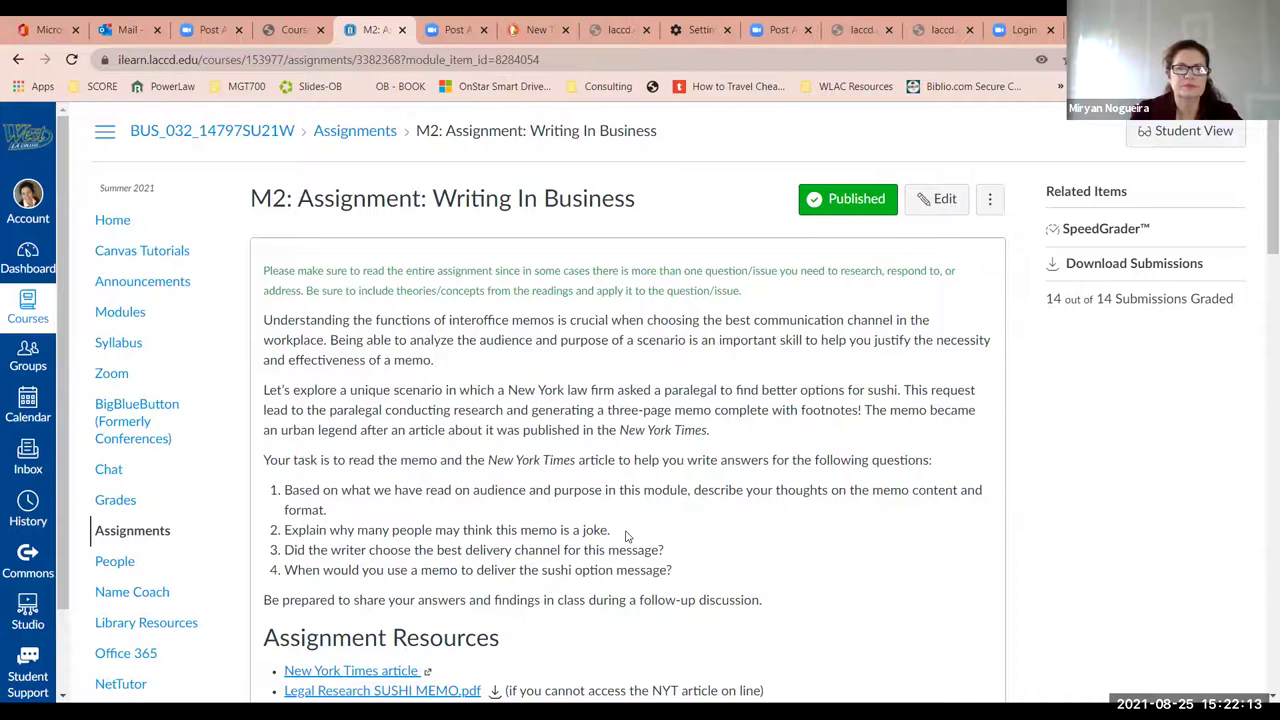
{"action": "scroll", "coordinate": [627, 537], "scroll_direction": "down", "scroll_amount": 1}
{"action": "scroll", "coordinate": [627, 537], "scroll_direction": "up", "scroll_amount": 1}
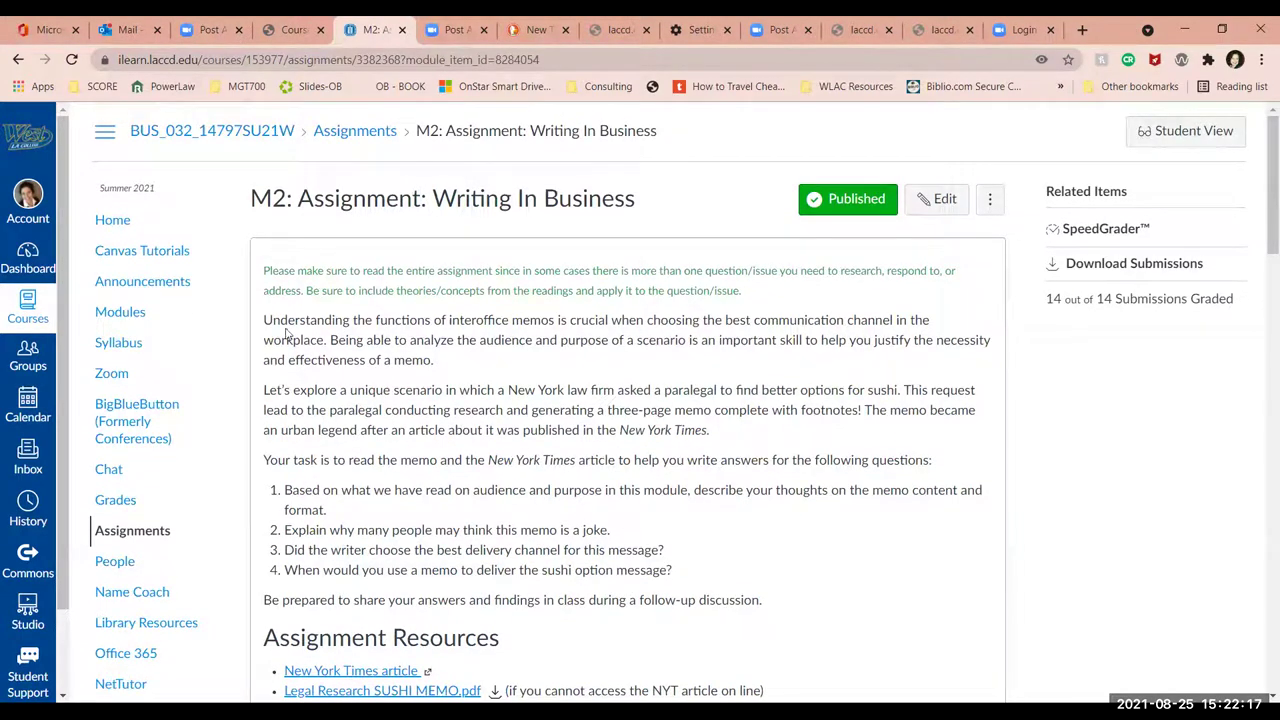
{"action": "left_click", "coordinate": [18, 62]}
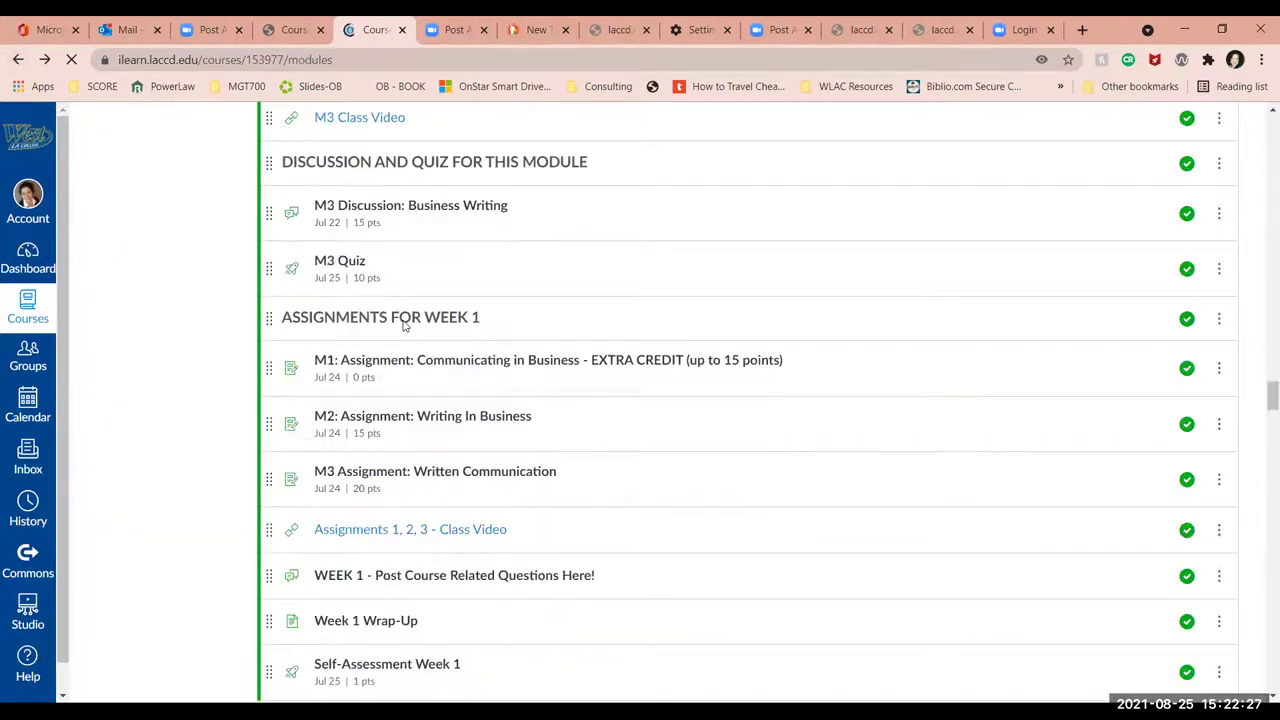
- Open the settings of the Week 1 module to review its lock date, prerequisites and requirements, and close them without saving
{"action": "scroll", "coordinate": [519, 450], "scroll_direction": "up", "scroll_amount": 2}
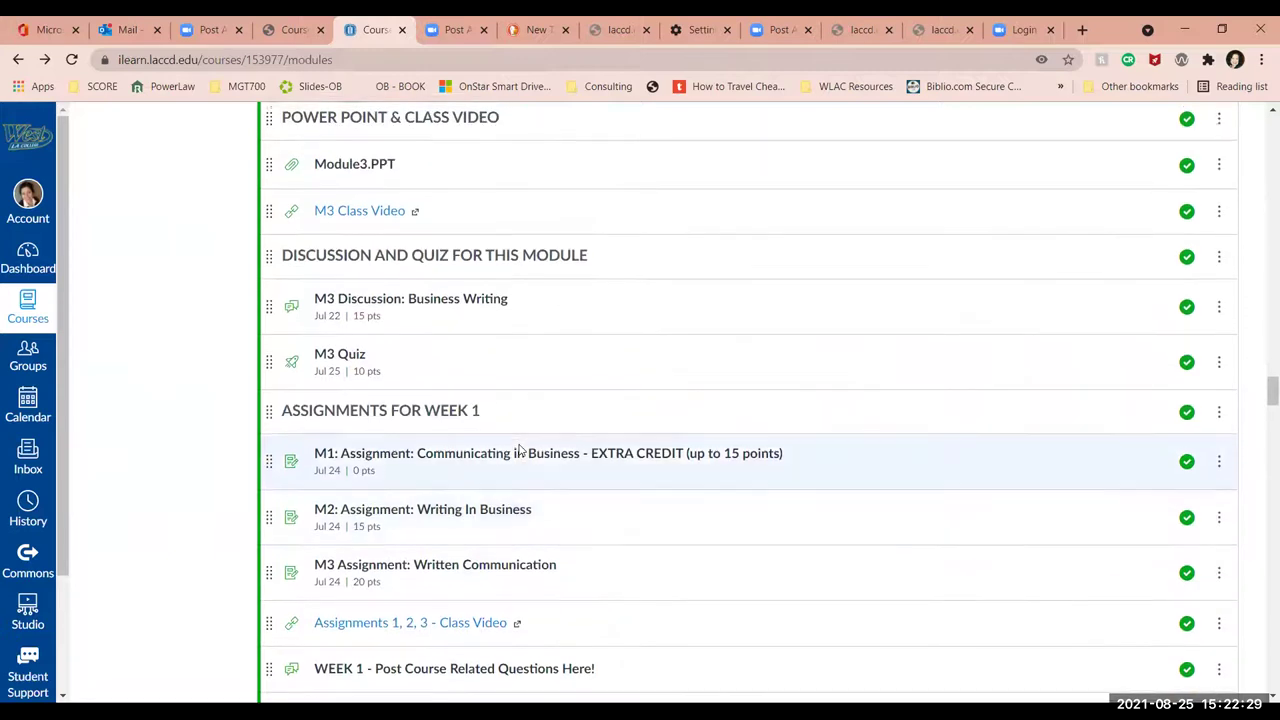
{"action": "scroll", "coordinate": [519, 450], "scroll_direction": "up", "scroll_amount": 1}
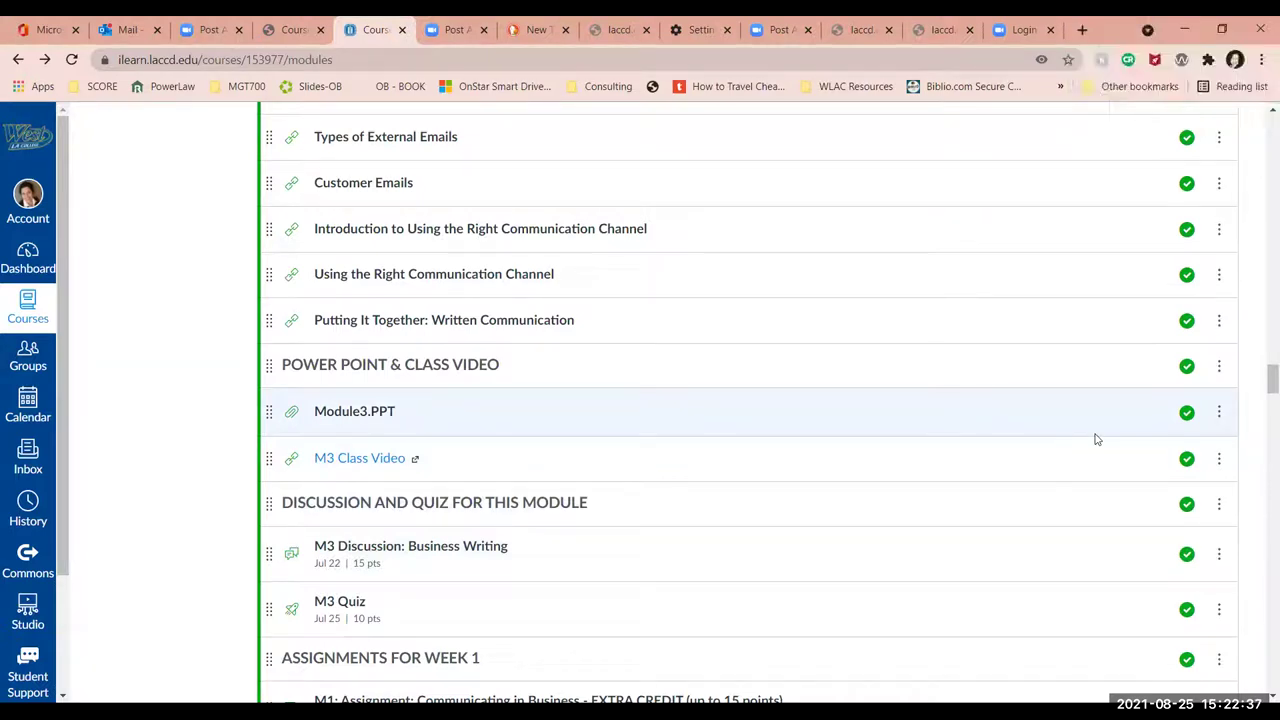
{"action": "scroll", "coordinate": [1095, 439], "scroll_direction": "up", "scroll_amount": 15}
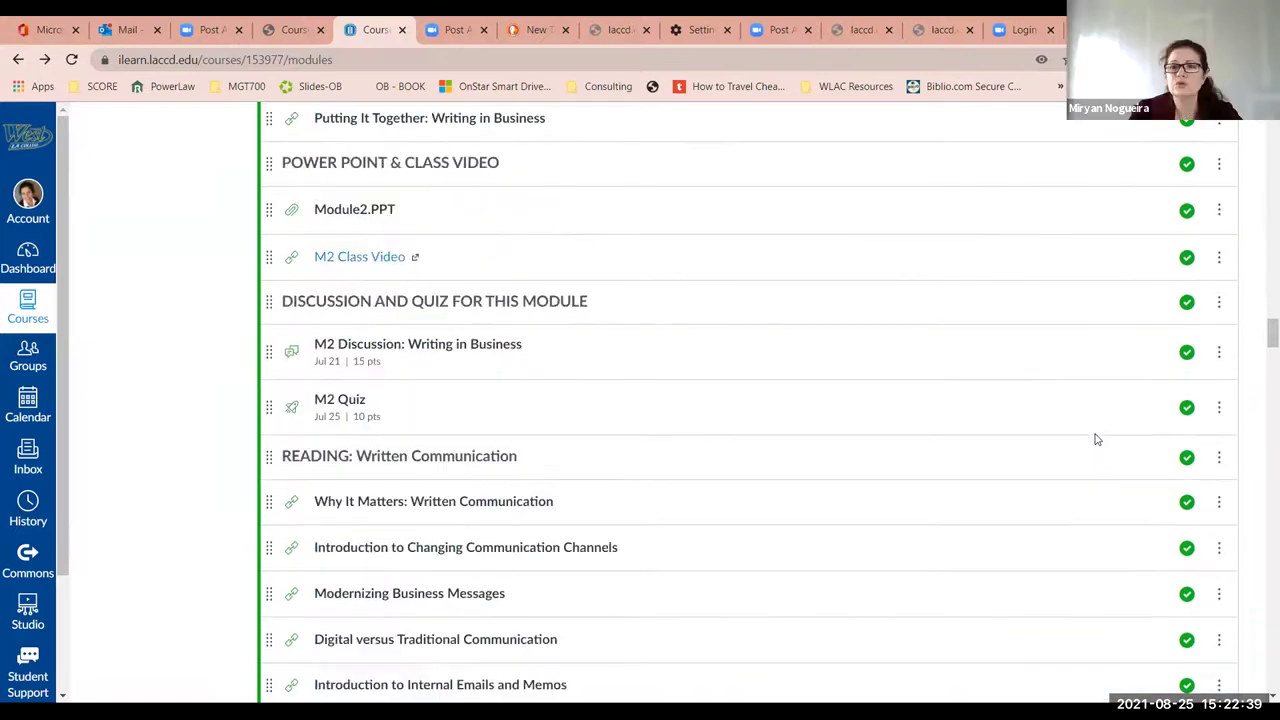
{"action": "scroll", "coordinate": [1095, 439], "scroll_direction": "up", "scroll_amount": 15}
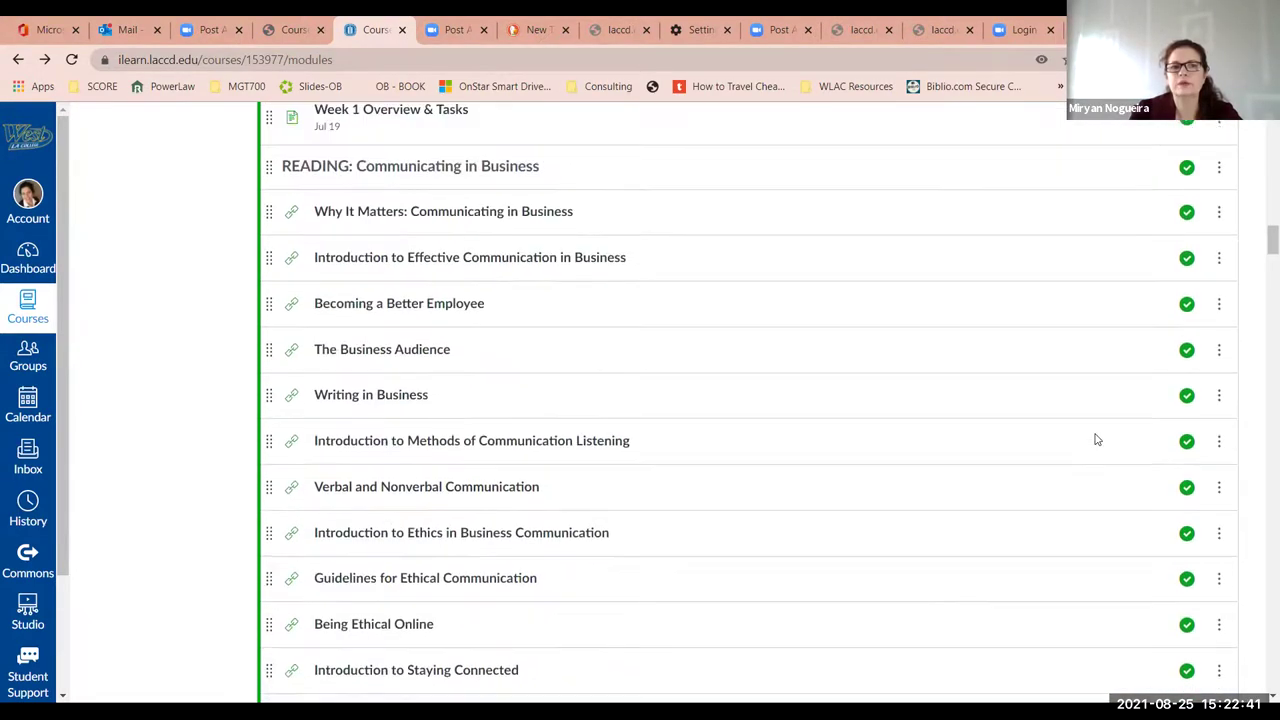
{"action": "scroll", "coordinate": [1095, 439], "scroll_direction": "down", "scroll_amount": 1}
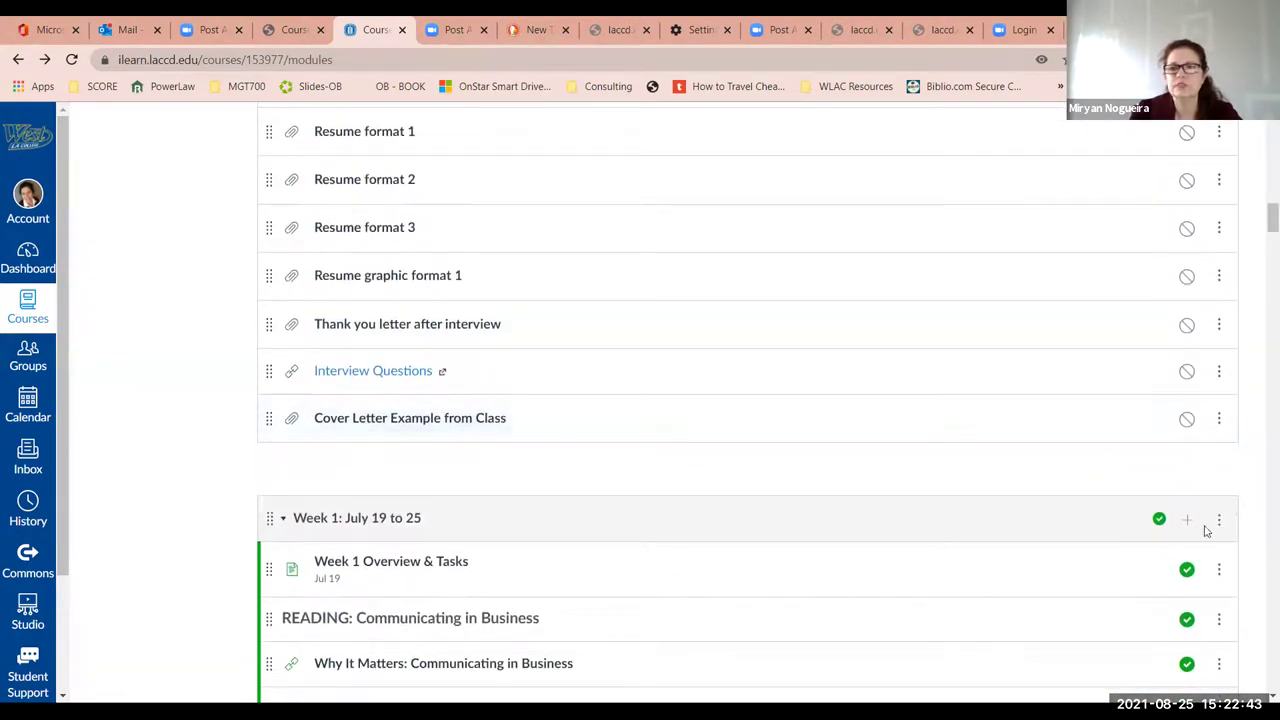
{"action": "left_click", "coordinate": [1221, 522]}
{"action": "scroll", "coordinate": [1221, 522], "scroll_direction": "down", "scroll_amount": 1}
{"action": "key", "text": "Escape"}
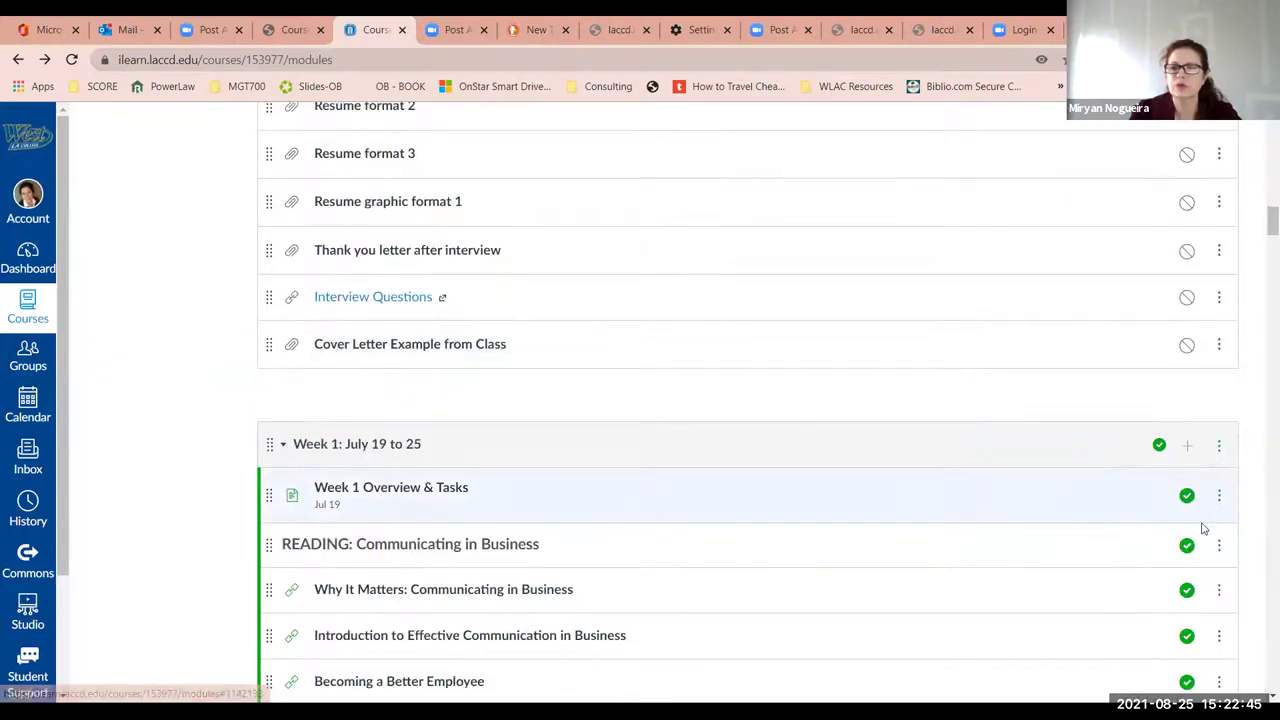
{"action": "left_click", "coordinate": [1219, 449]}
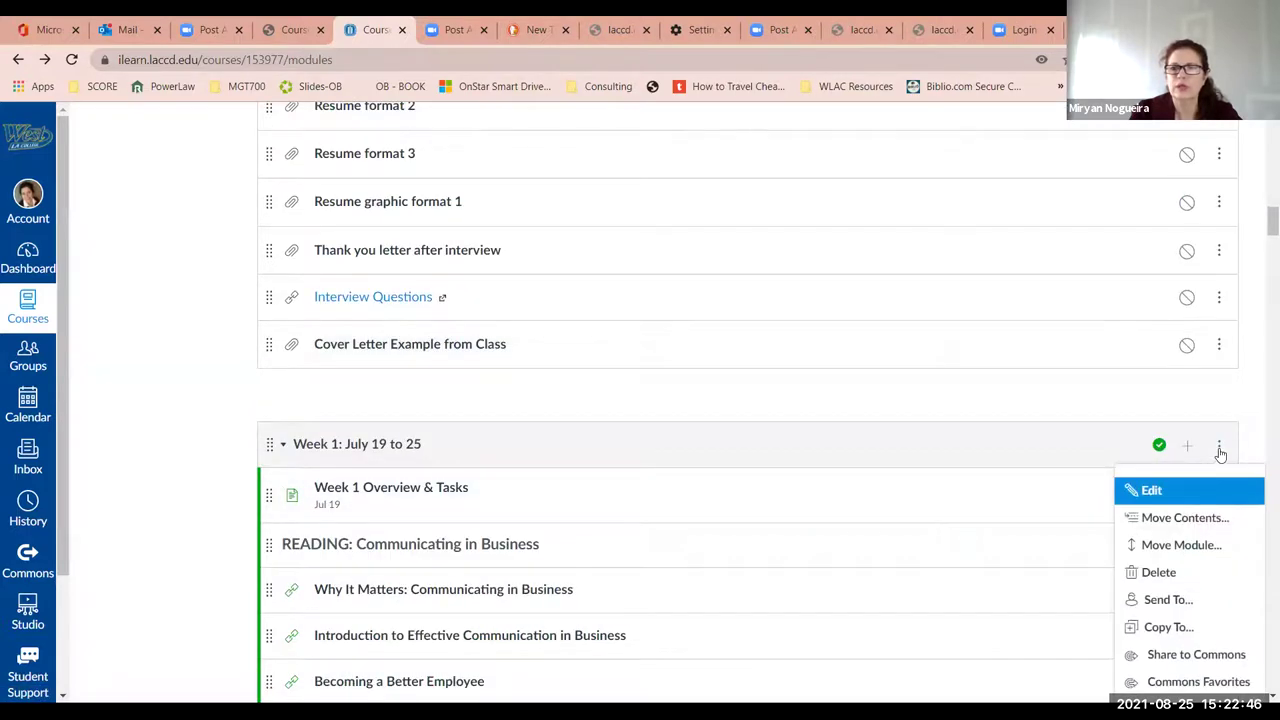
{"action": "left_click", "coordinate": [1153, 491]}
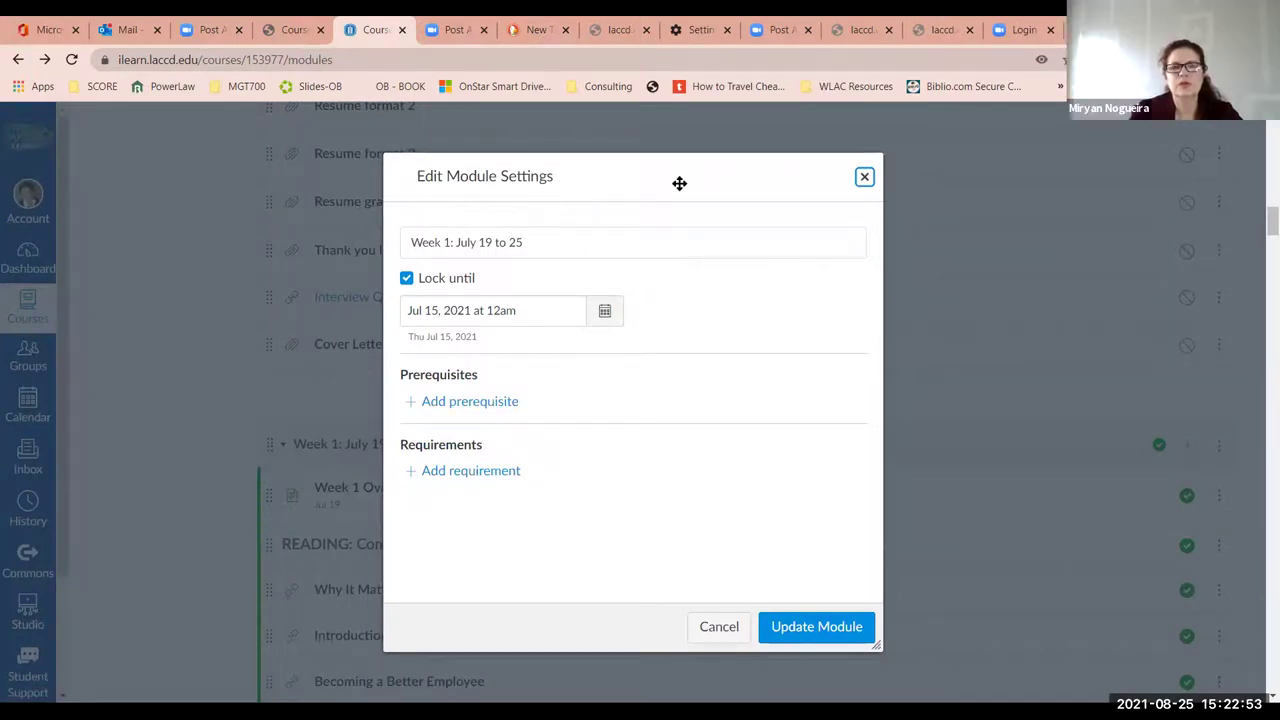
{"action": "left_click_drag", "start_coordinate": [679, 183], "coordinate": [712, 193]}
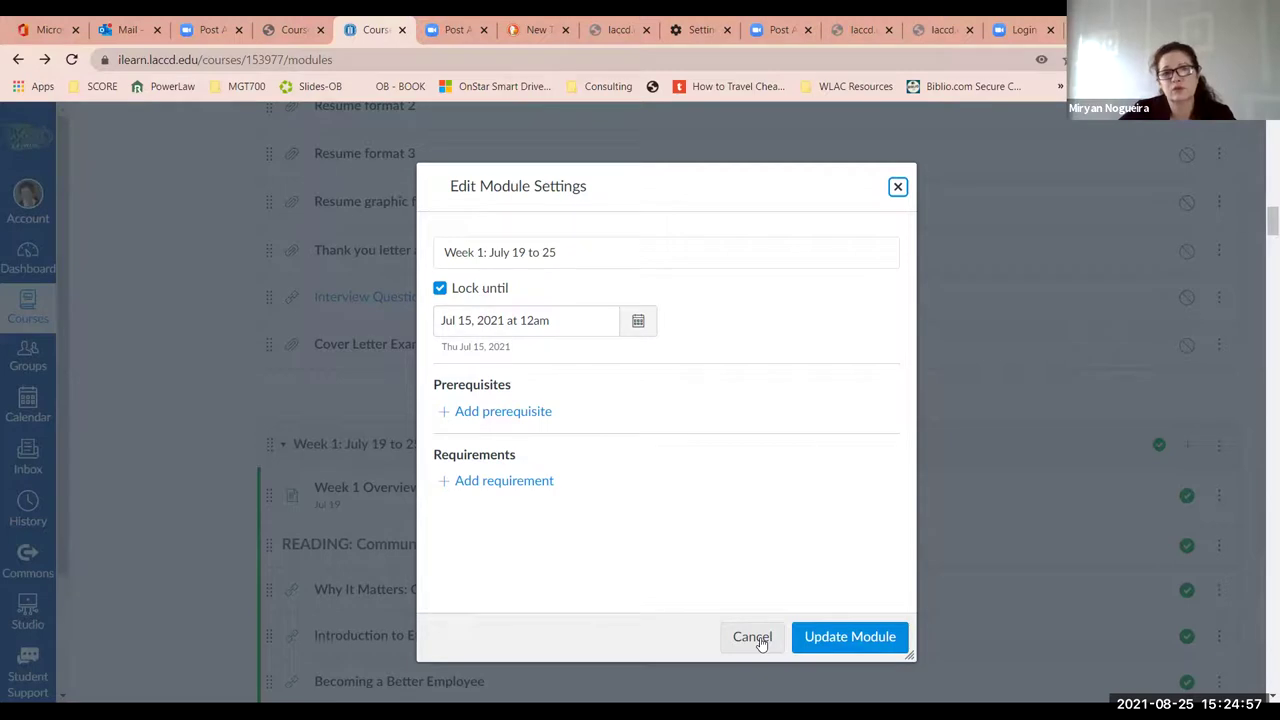
{"action": "left_click", "coordinate": [760, 642]}
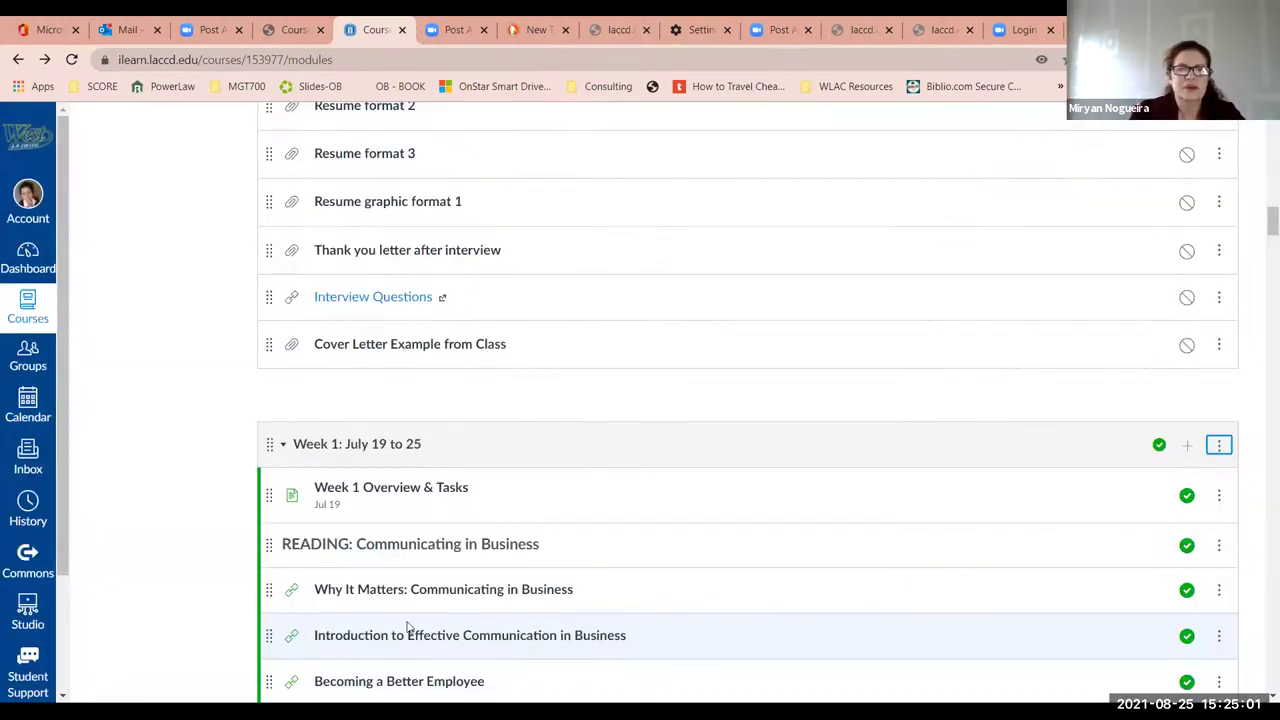
- Go back through the Week 1 items to the "ASSIGNMENTS FOR WEEK 1" section
{"action": "scroll", "coordinate": [208, 623], "scroll_direction": "down", "scroll_amount": 10}
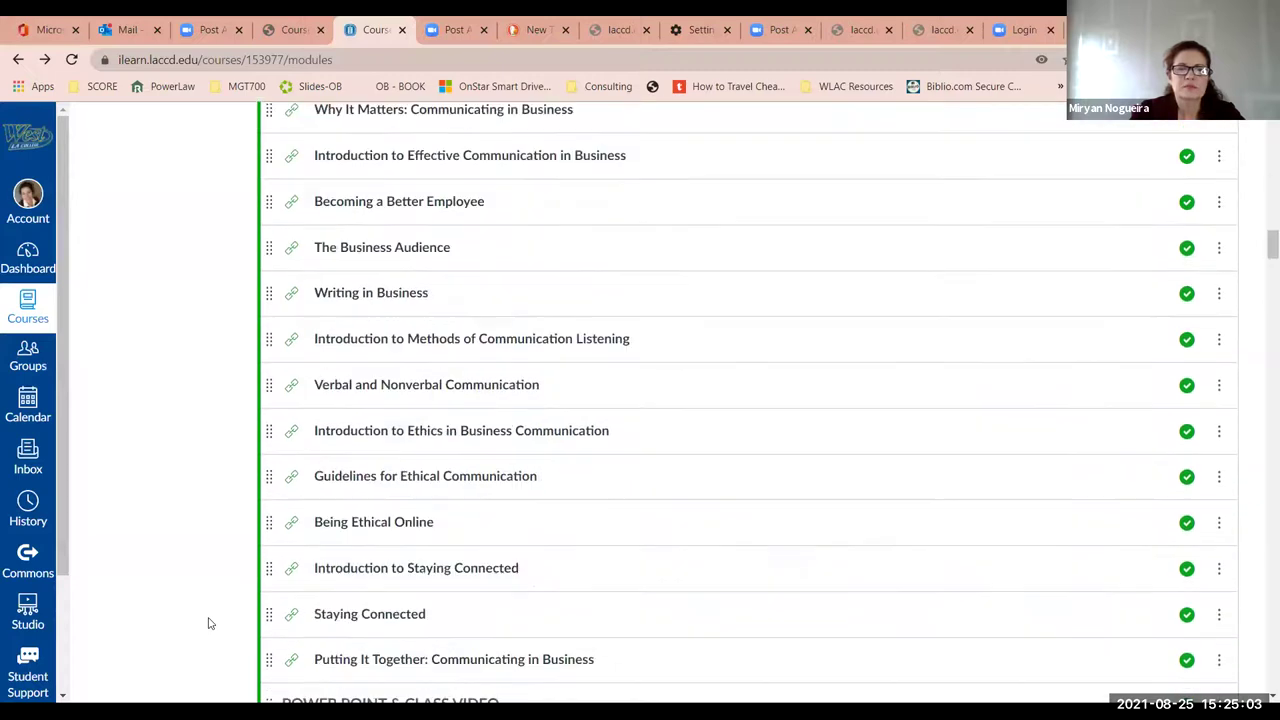
{"action": "scroll", "coordinate": [208, 623], "scroll_direction": "down", "scroll_amount": 12}
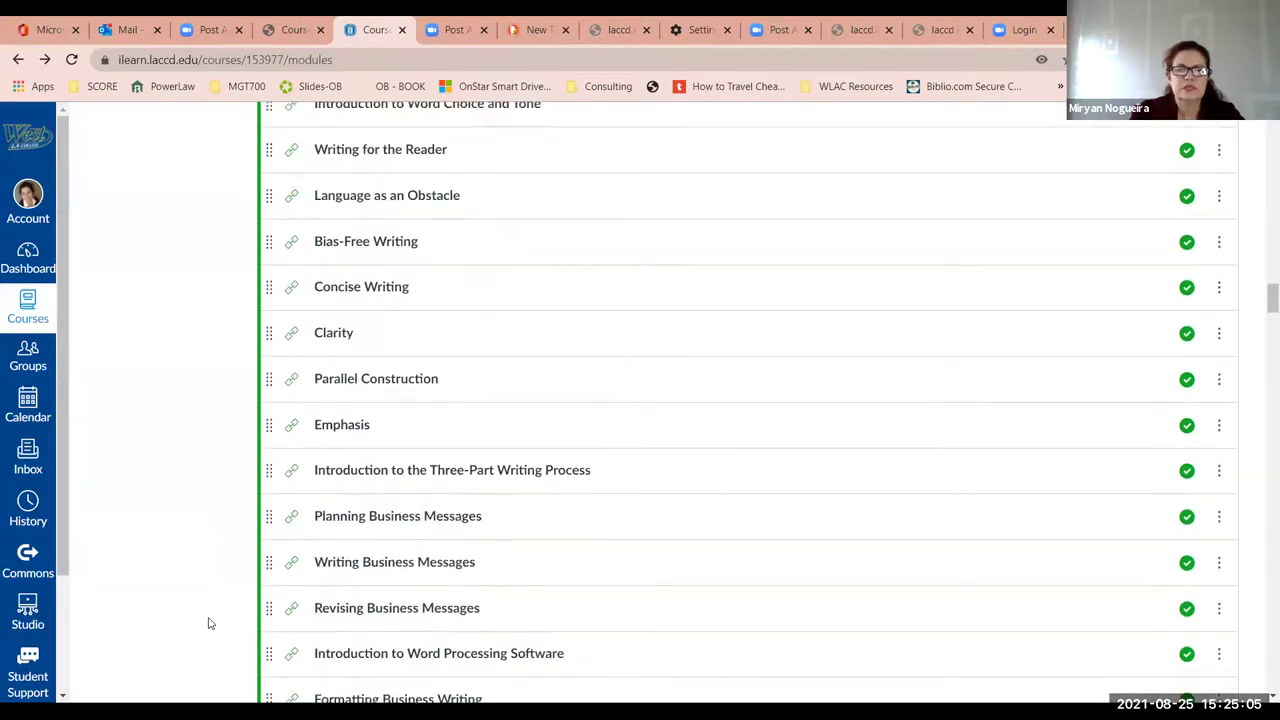
{"action": "scroll", "coordinate": [208, 623], "scroll_direction": "down", "scroll_amount": 12}
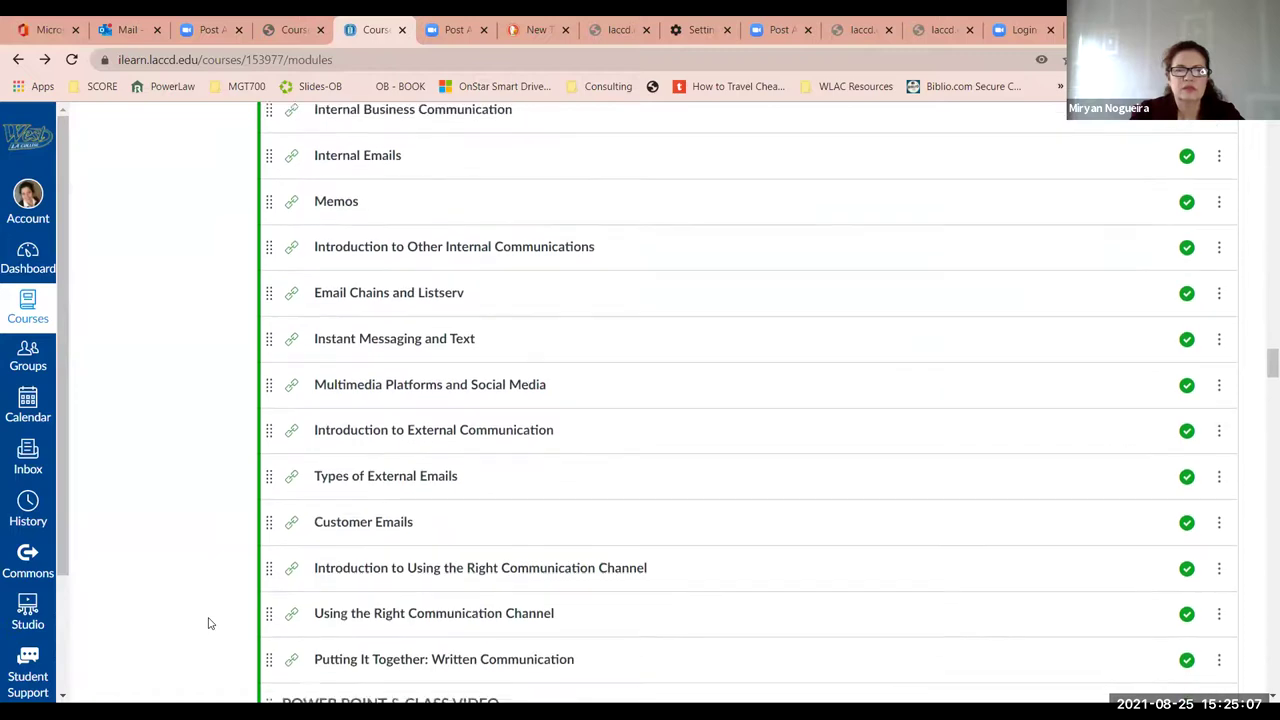
{"action": "scroll", "coordinate": [208, 623], "scroll_direction": "down", "scroll_amount": 9}
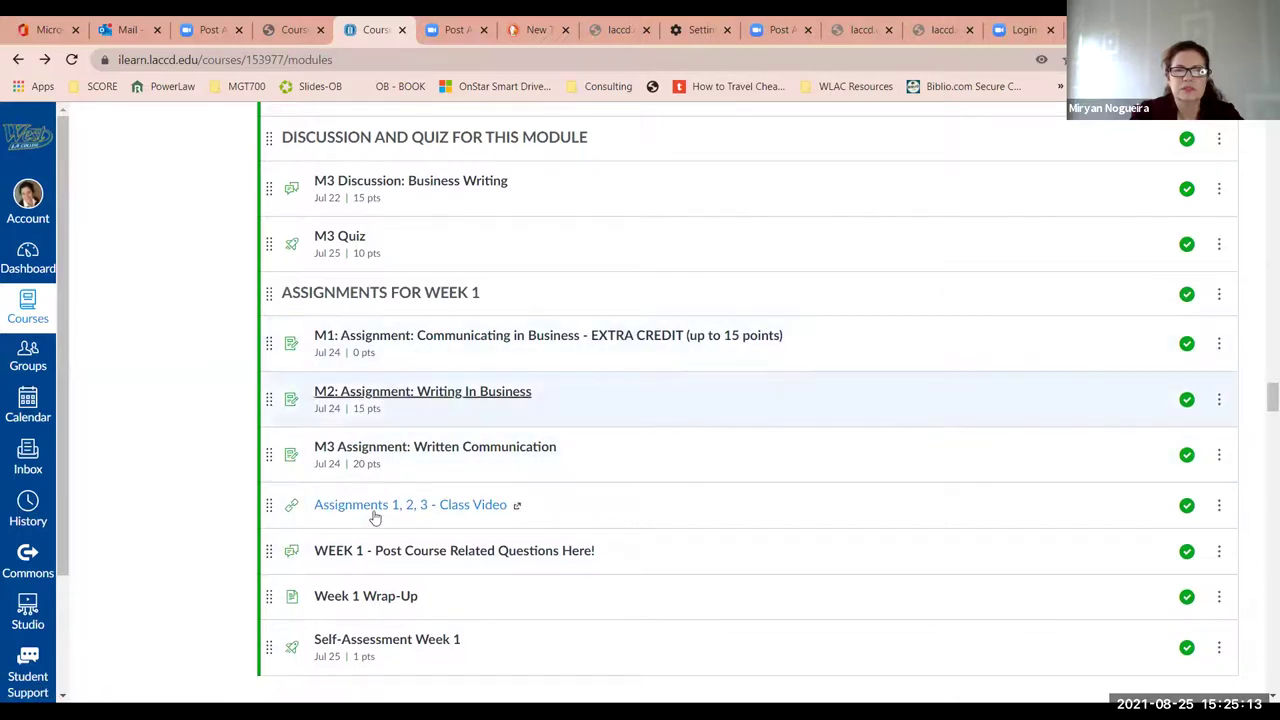
- Open the "Week 1 Wrap-Up" page at the end of the Week 1 module and read through its message and image
{"action": "scroll", "coordinate": [350, 515], "scroll_direction": "down", "scroll_amount": 3}
{"action": "scroll", "coordinate": [373, 511], "scroll_direction": "down", "scroll_amount": 2}
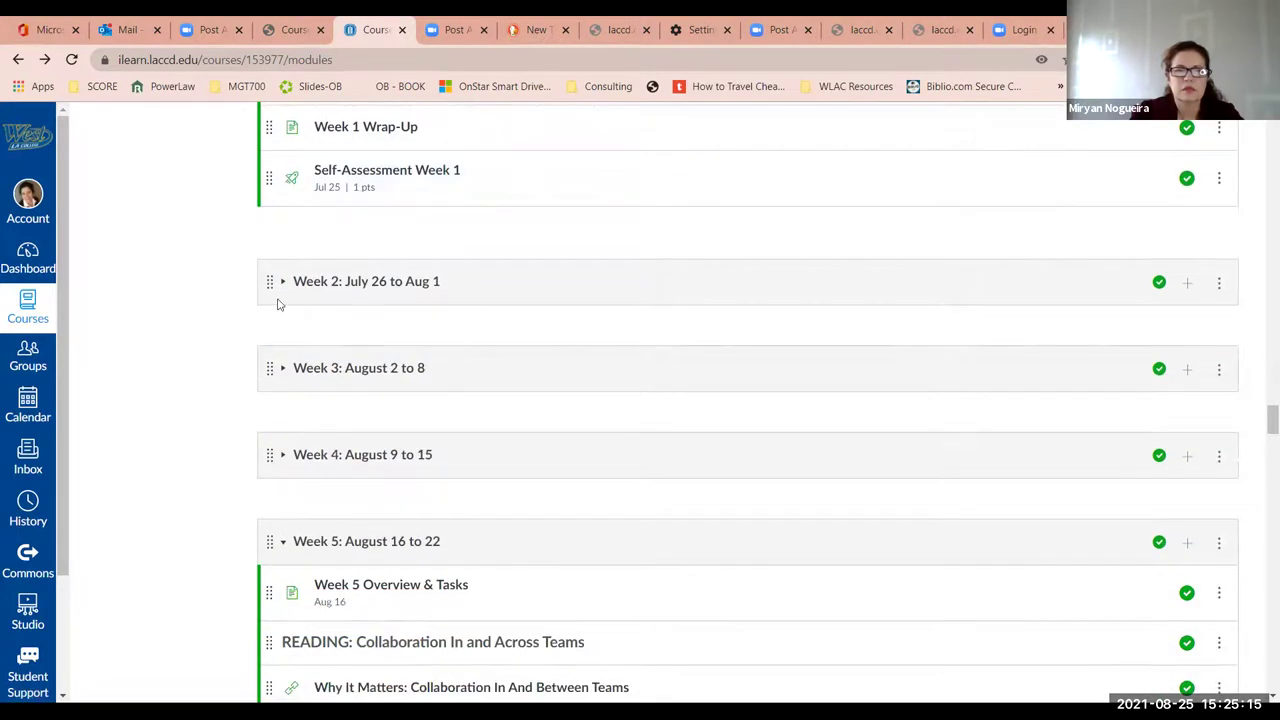
{"action": "scroll", "coordinate": [275, 388], "scroll_direction": "up", "scroll_amount": 1}
{"action": "scroll", "coordinate": [275, 388], "scroll_direction": "up", "scroll_amount": 4}
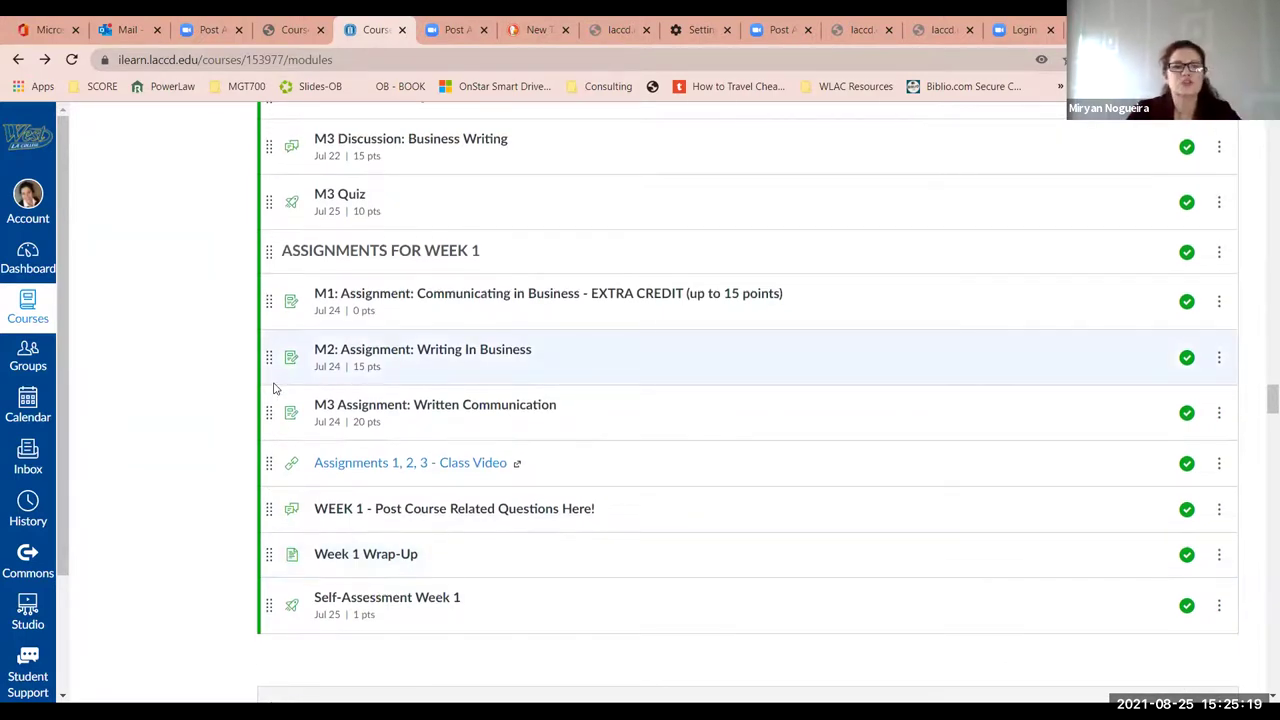
{"action": "scroll", "coordinate": [275, 388], "scroll_direction": "down", "scroll_amount": 1}
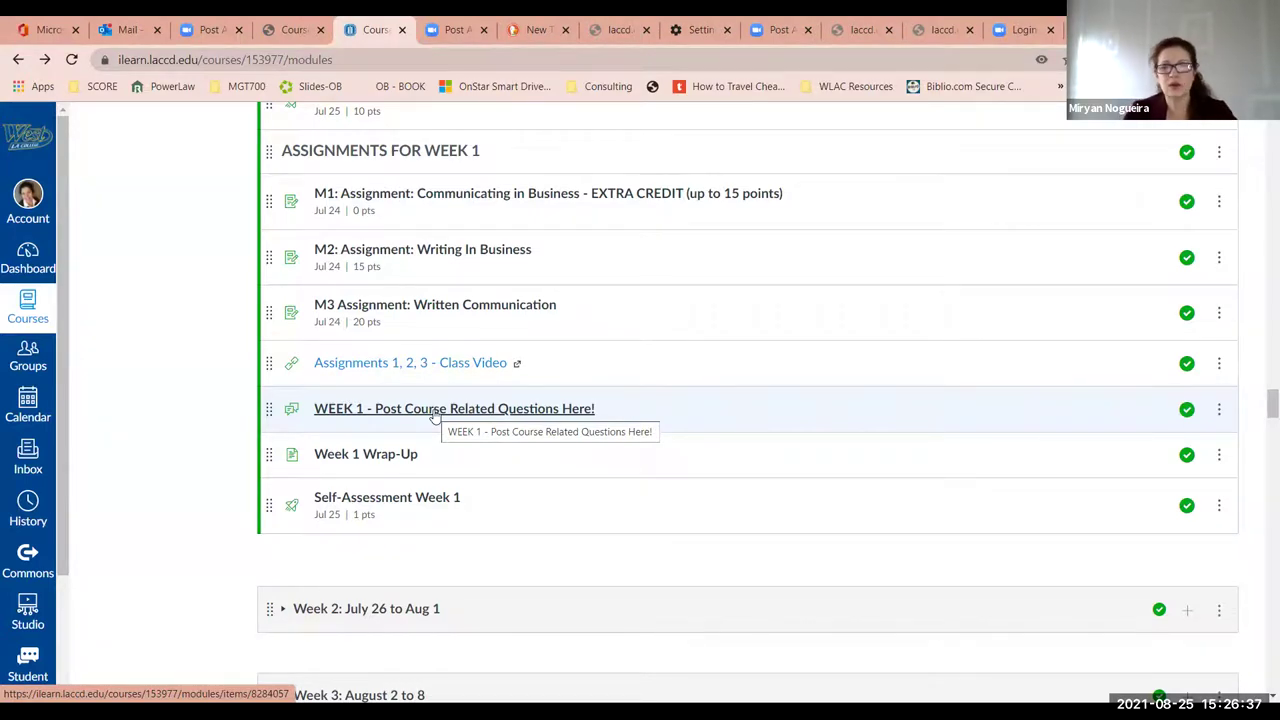
{"action": "left_click", "coordinate": [374, 457]}
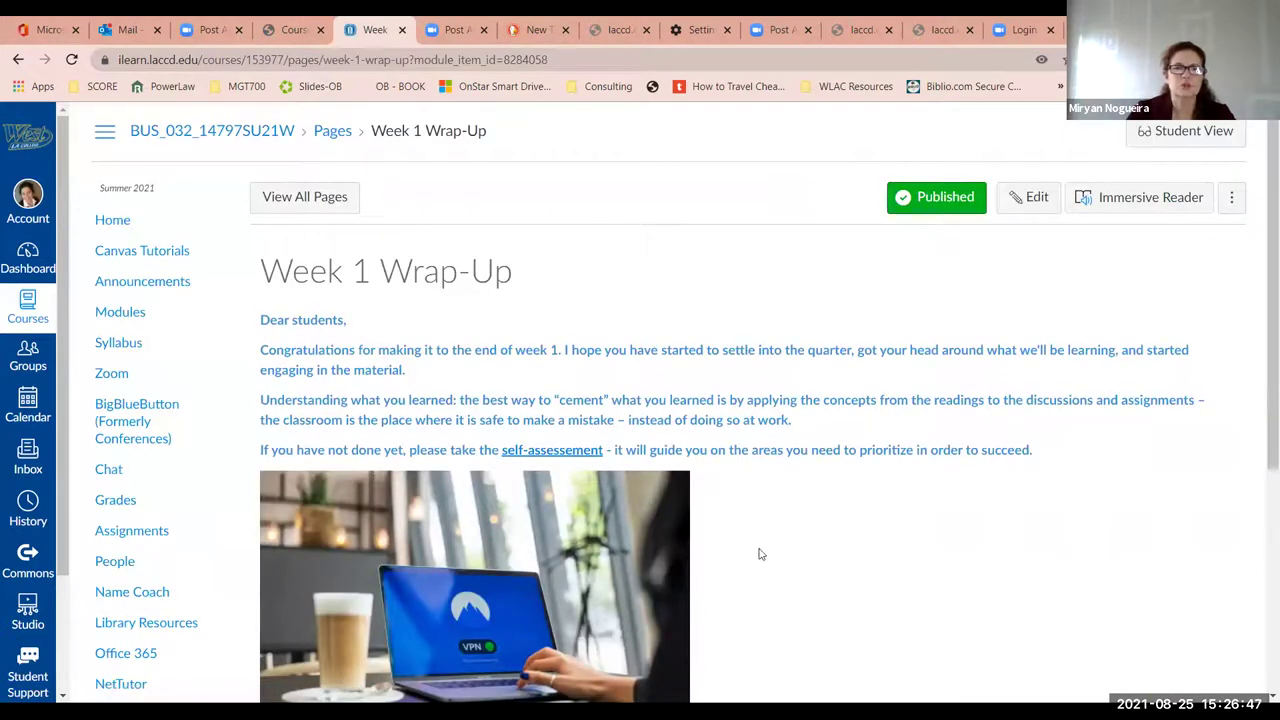
{"action": "scroll", "coordinate": [771, 567], "scroll_direction": "down", "scroll_amount": 1}
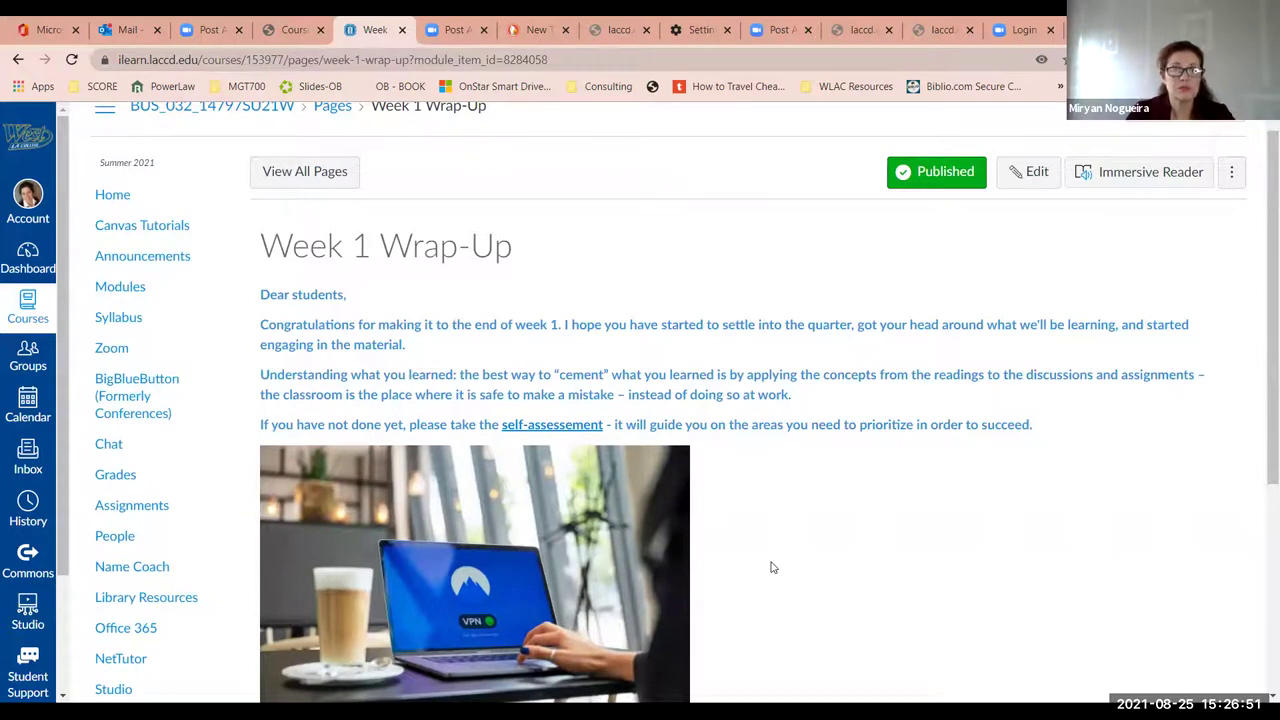
{"action": "scroll", "coordinate": [771, 567], "scroll_direction": "down", "scroll_amount": 2}
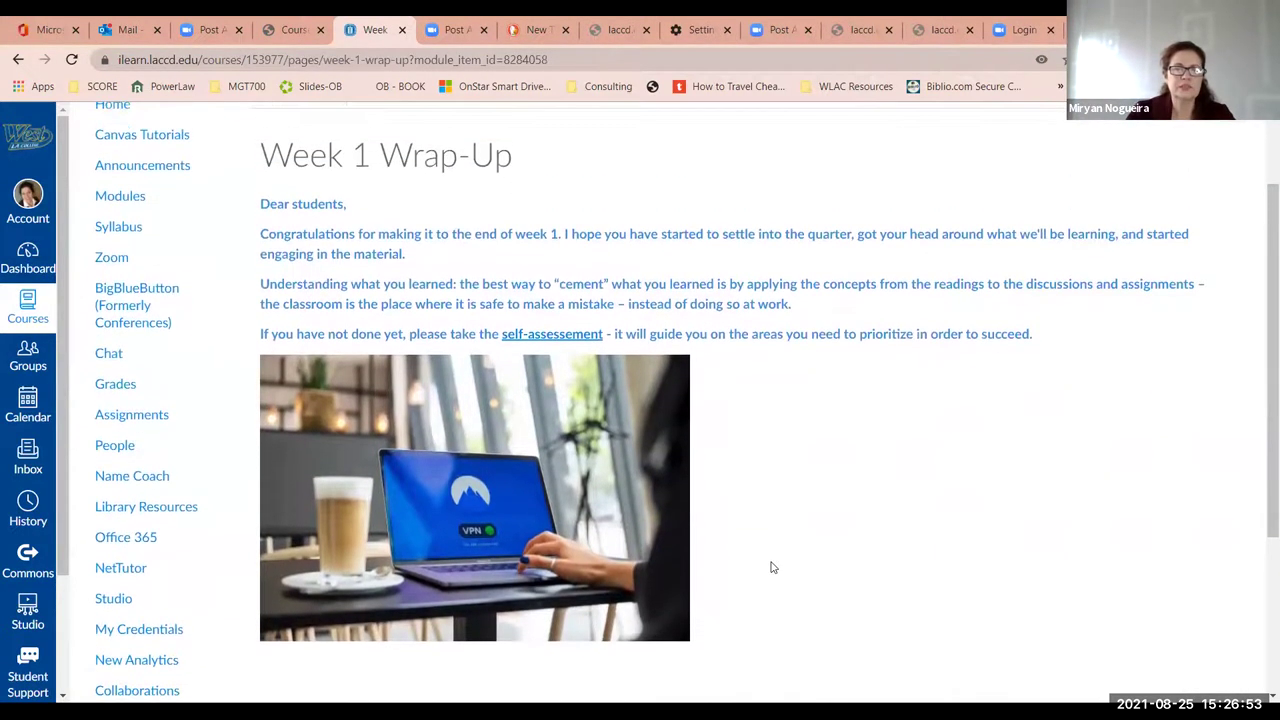
{"action": "scroll", "coordinate": [771, 567], "scroll_direction": "up", "scroll_amount": 3}
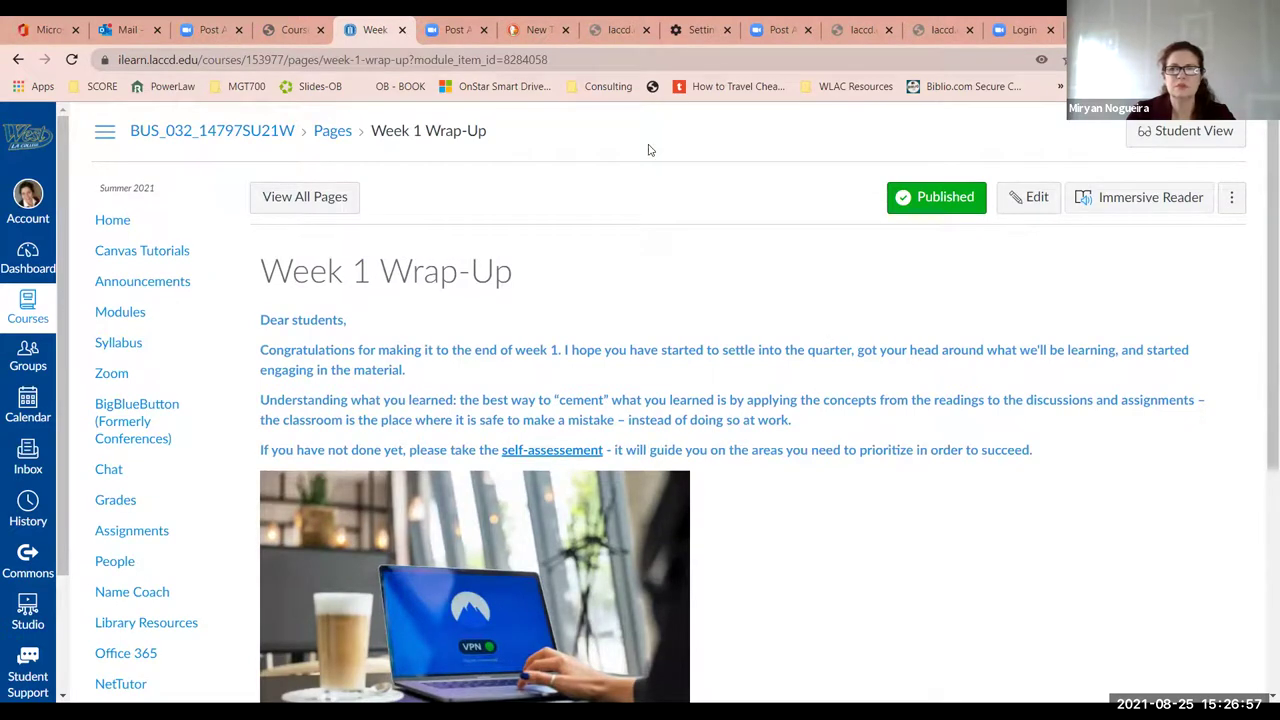
- Open the Week 1 Wrap-Up page for editing, select its photo, and view the external link dialog without inserting a link
{"action": "left_click", "coordinate": [1031, 200]}
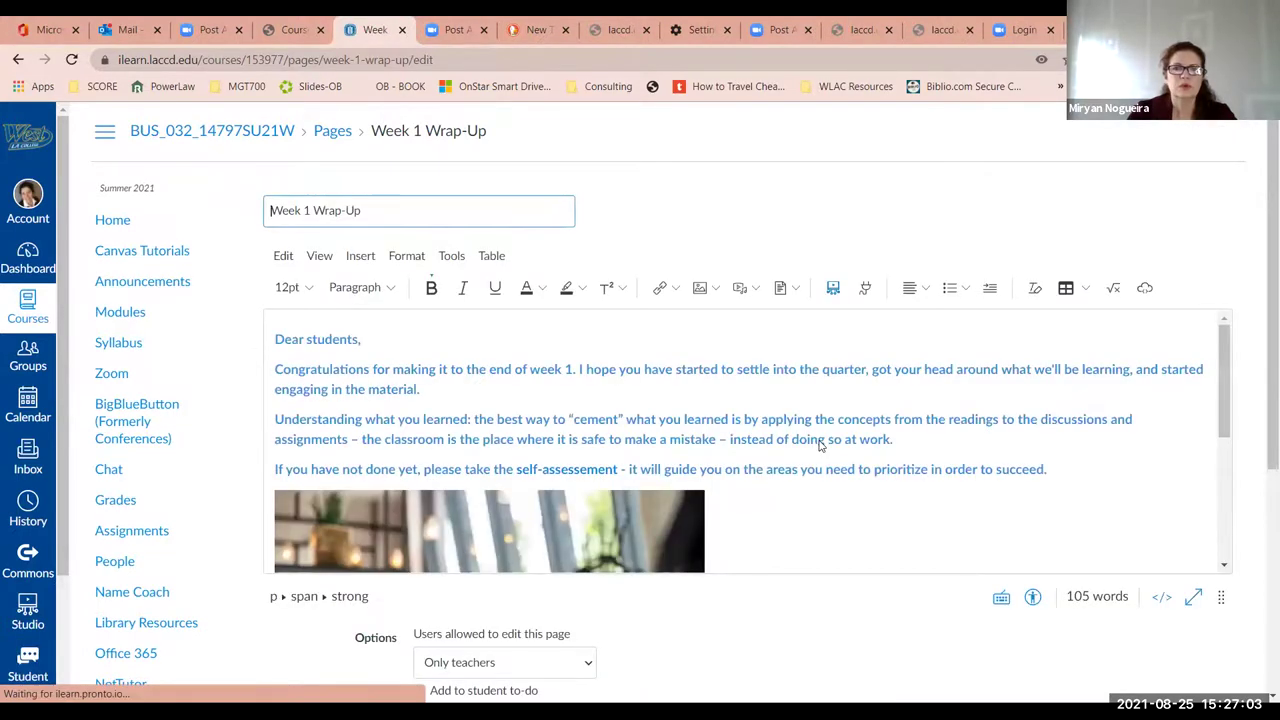
{"action": "left_click", "coordinate": [657, 510]}
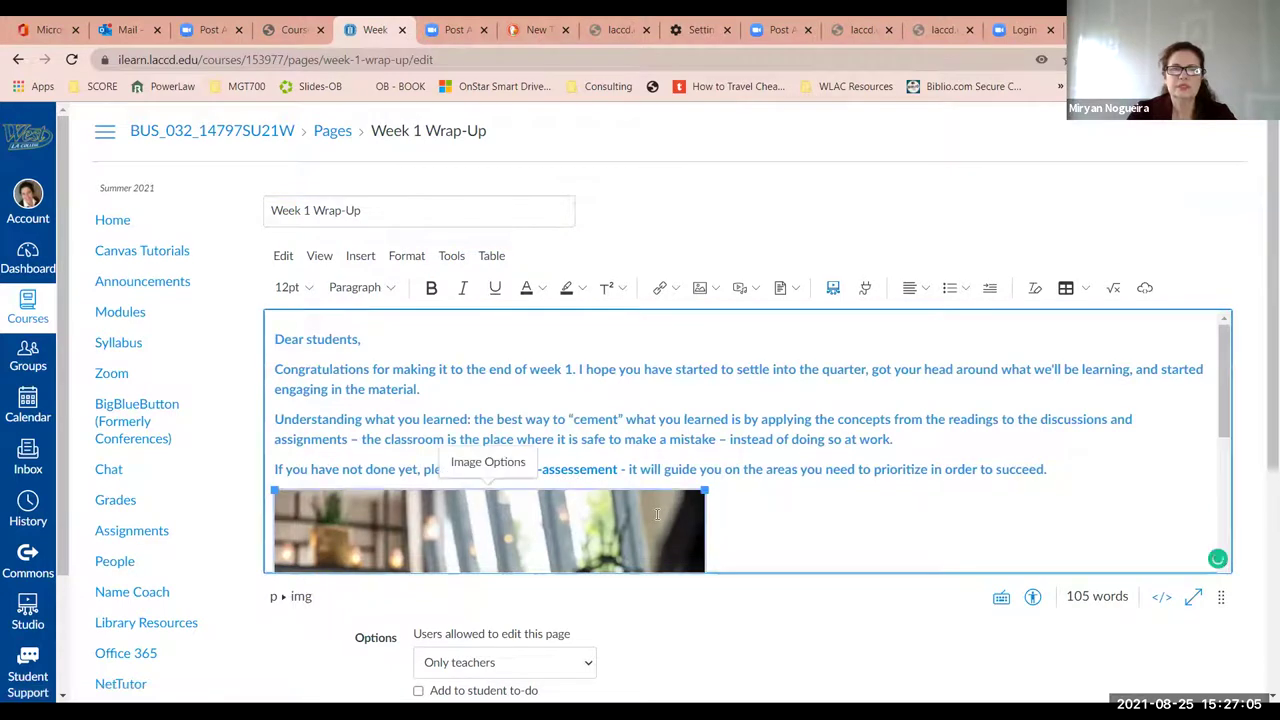
{"action": "left_click", "coordinate": [673, 286]}
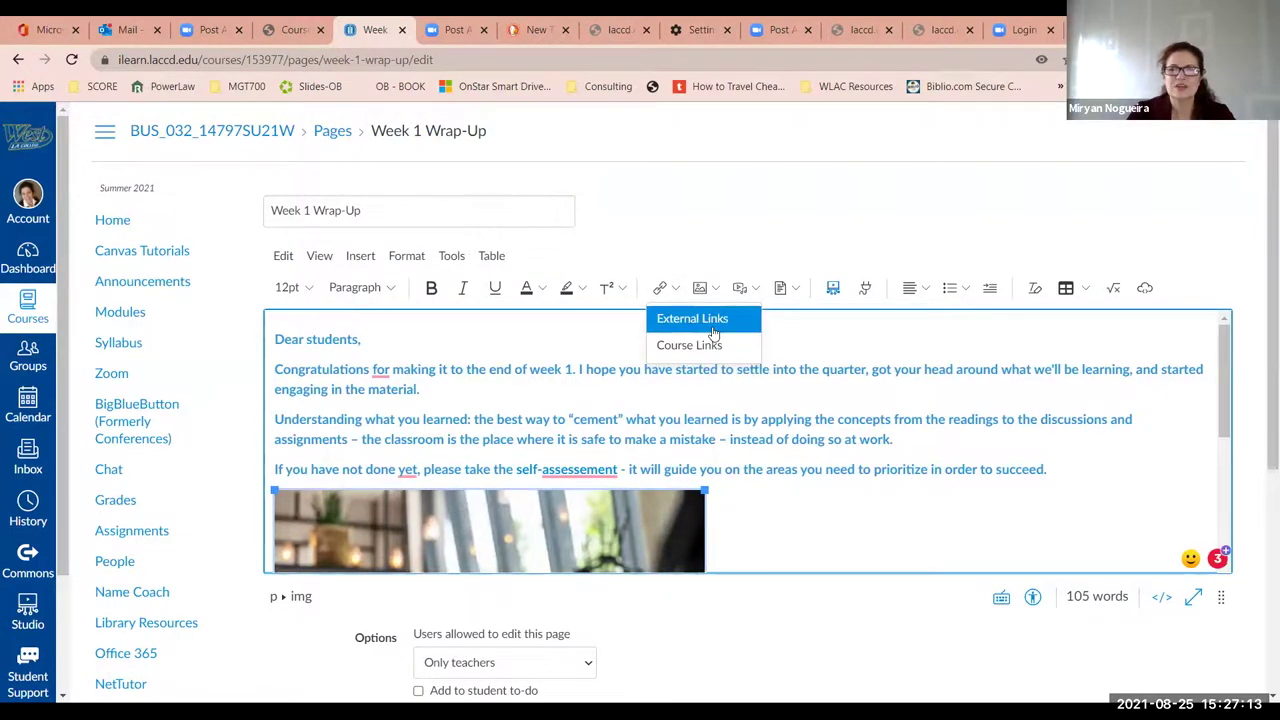
{"action": "left_click", "coordinate": [695, 318]}
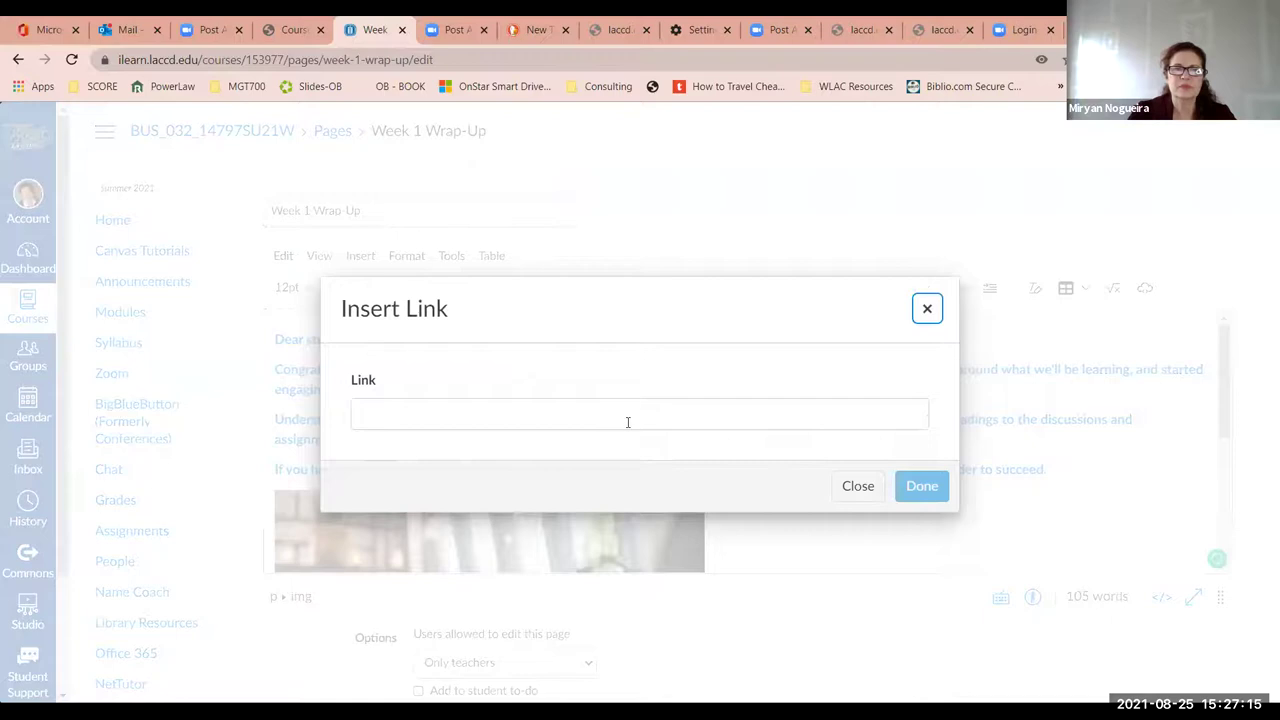
{"action": "left_click", "coordinate": [857, 486]}
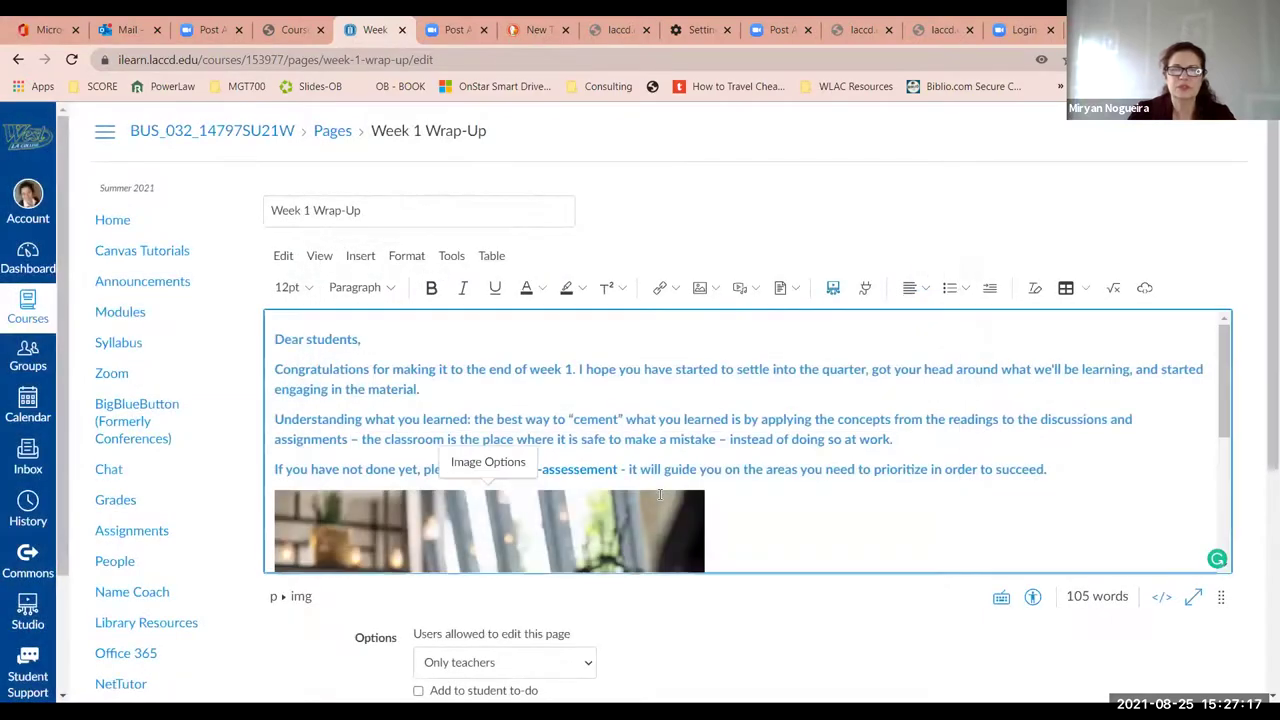
- Search Unsplash for "computer" in the image upload dialog, browse the pictures, and close it without inserting one
{"action": "left_click", "coordinate": [716, 288]}
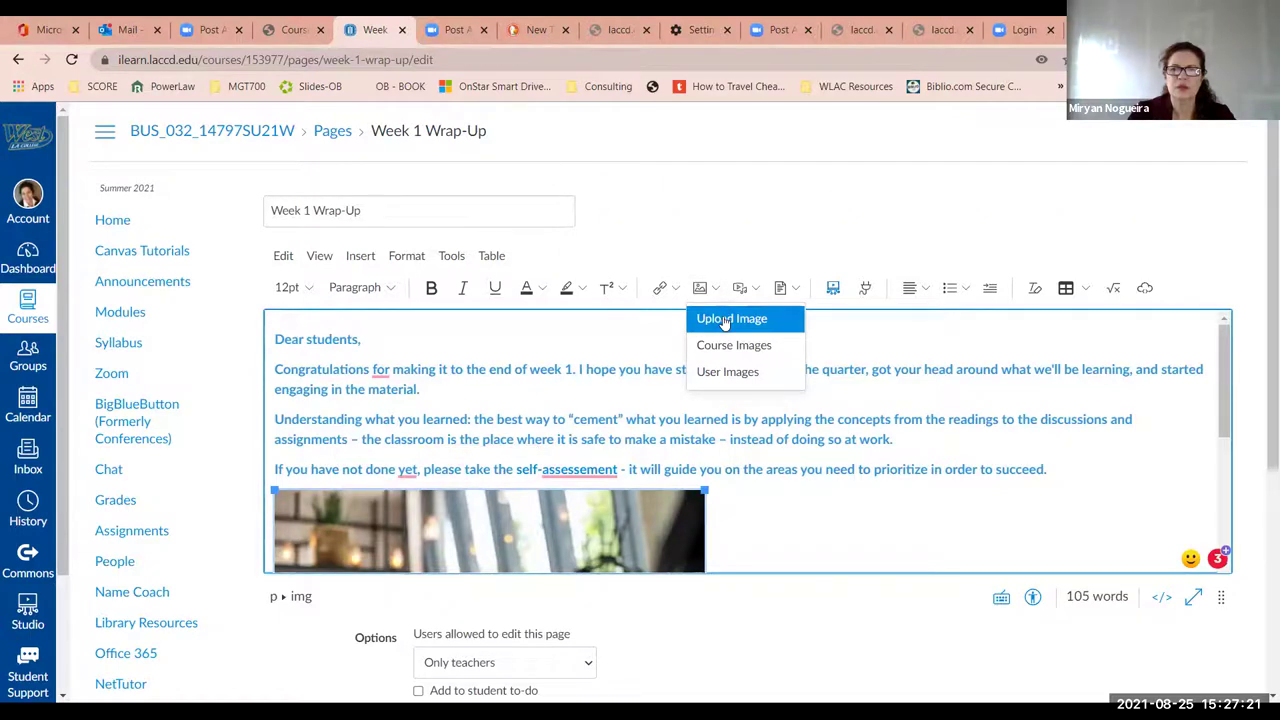
{"action": "left_click", "coordinate": [731, 319]}
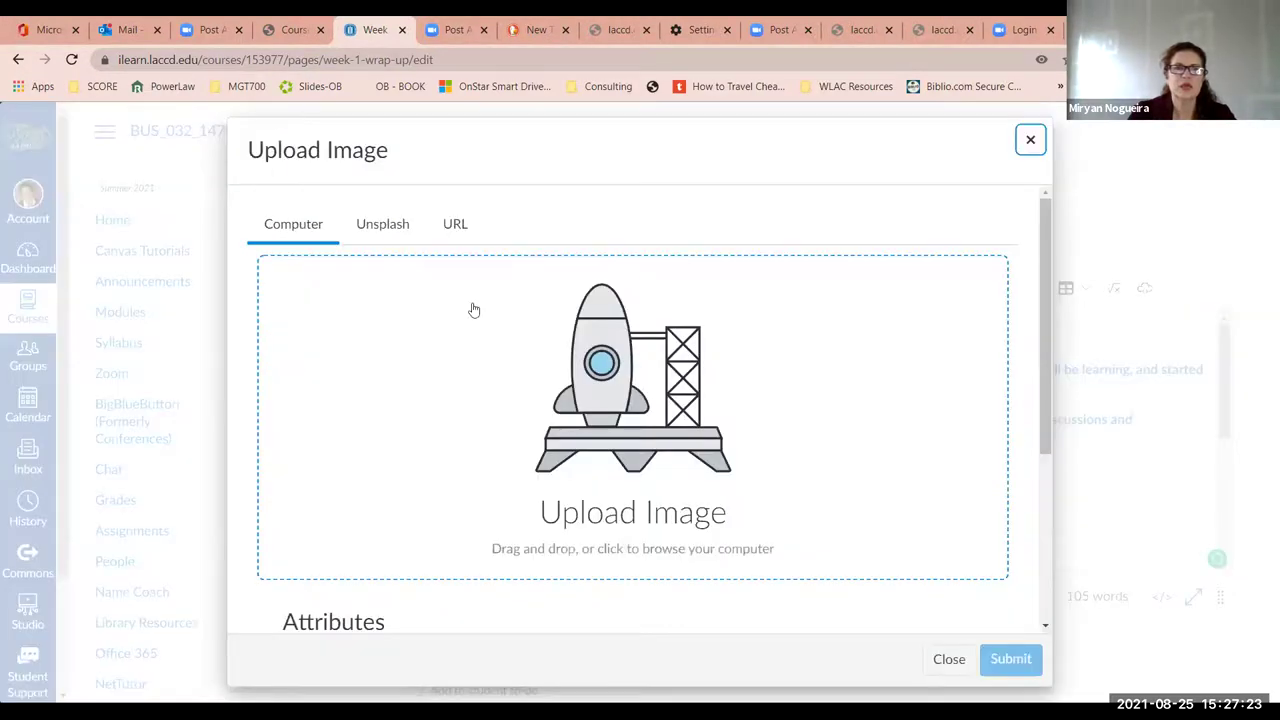
{"action": "left_click", "coordinate": [404, 237]}
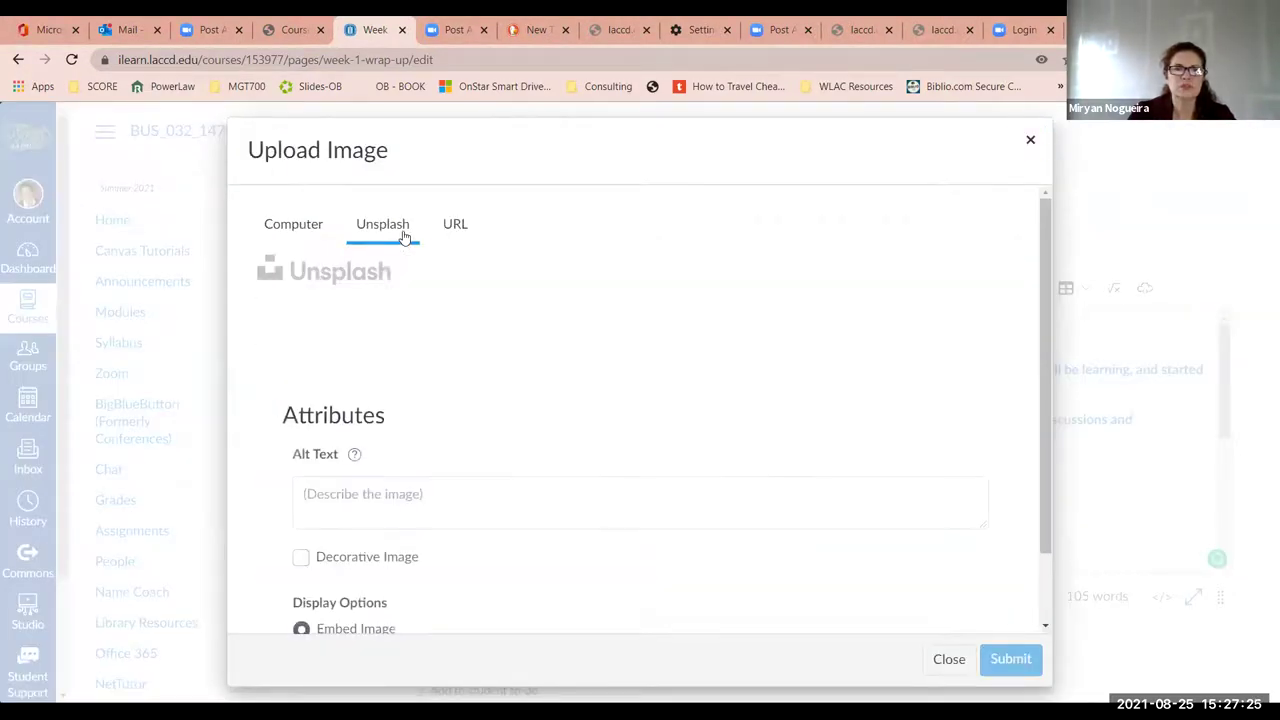
{"action": "left_click", "coordinate": [448, 324]}
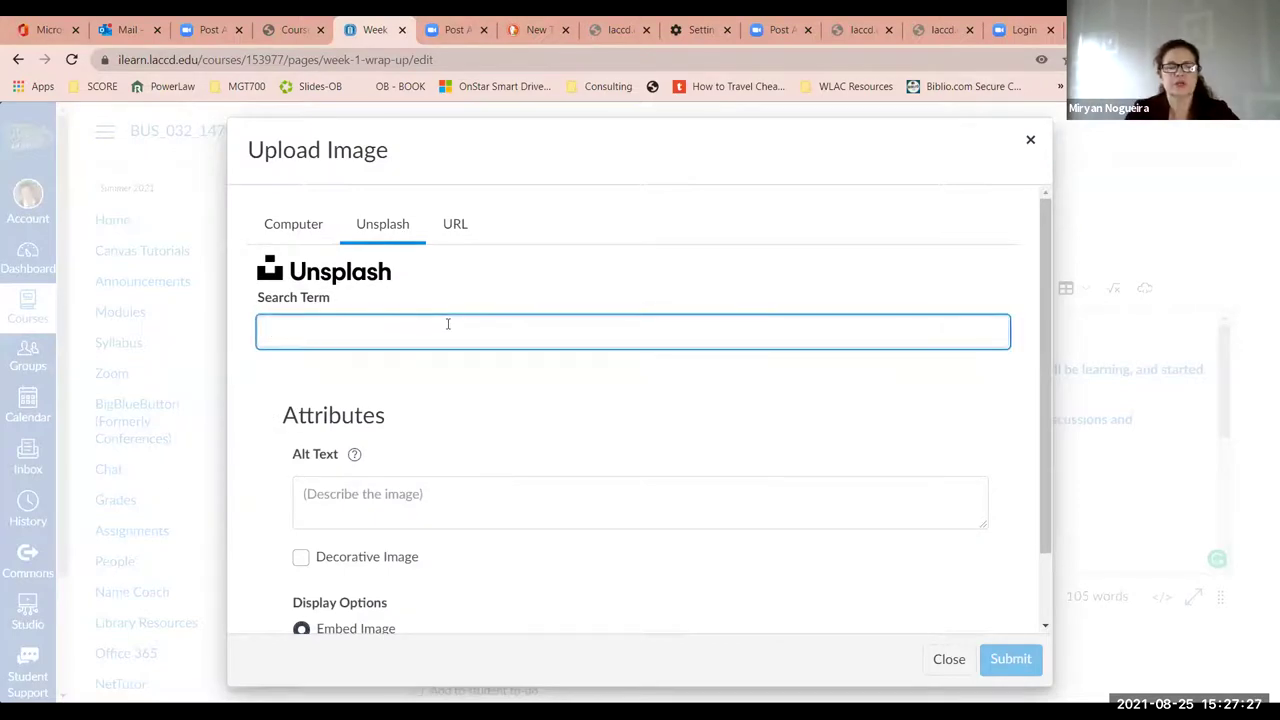
{"action": "type", "text": "computer"}
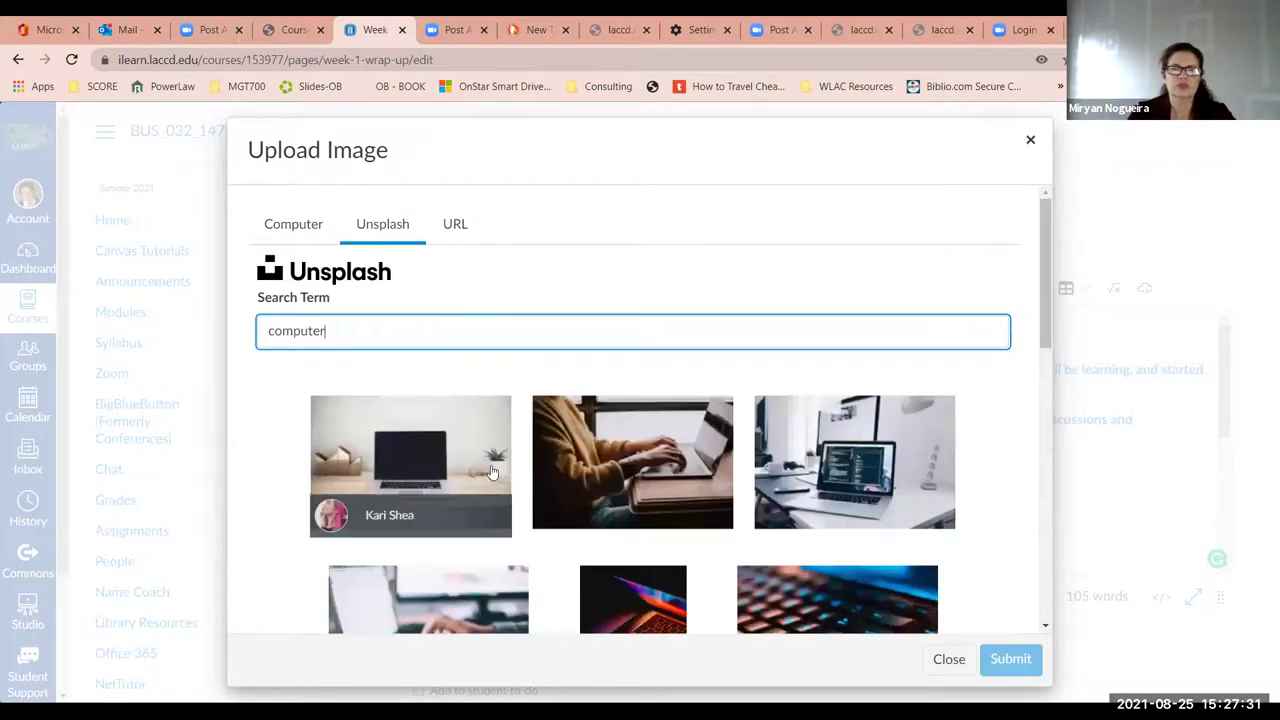
{"action": "scroll", "coordinate": [490, 470], "scroll_direction": "down", "scroll_amount": 1}
{"action": "scroll", "coordinate": [490, 470], "scroll_direction": "down", "scroll_amount": 5}
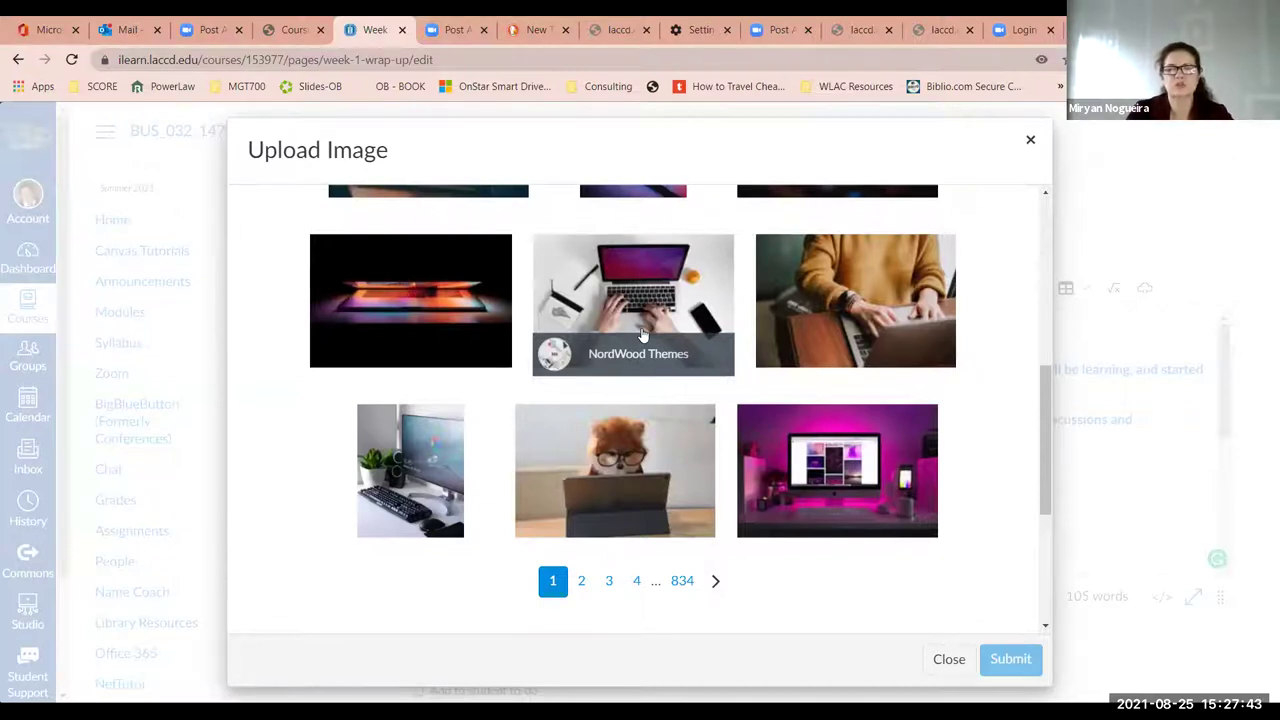
{"action": "left_click", "coordinate": [946, 660]}
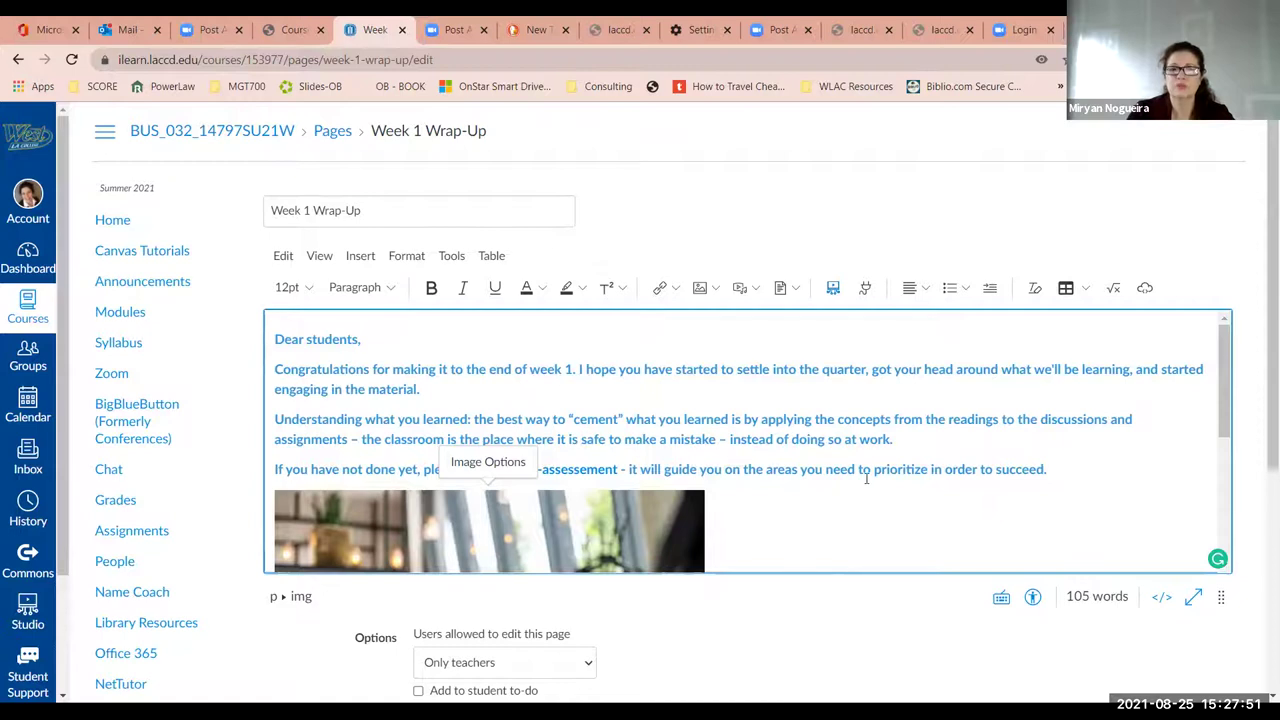
- Review the alt text, display and size options of the photo on the page and close them
{"action": "left_click", "coordinate": [476, 461]}
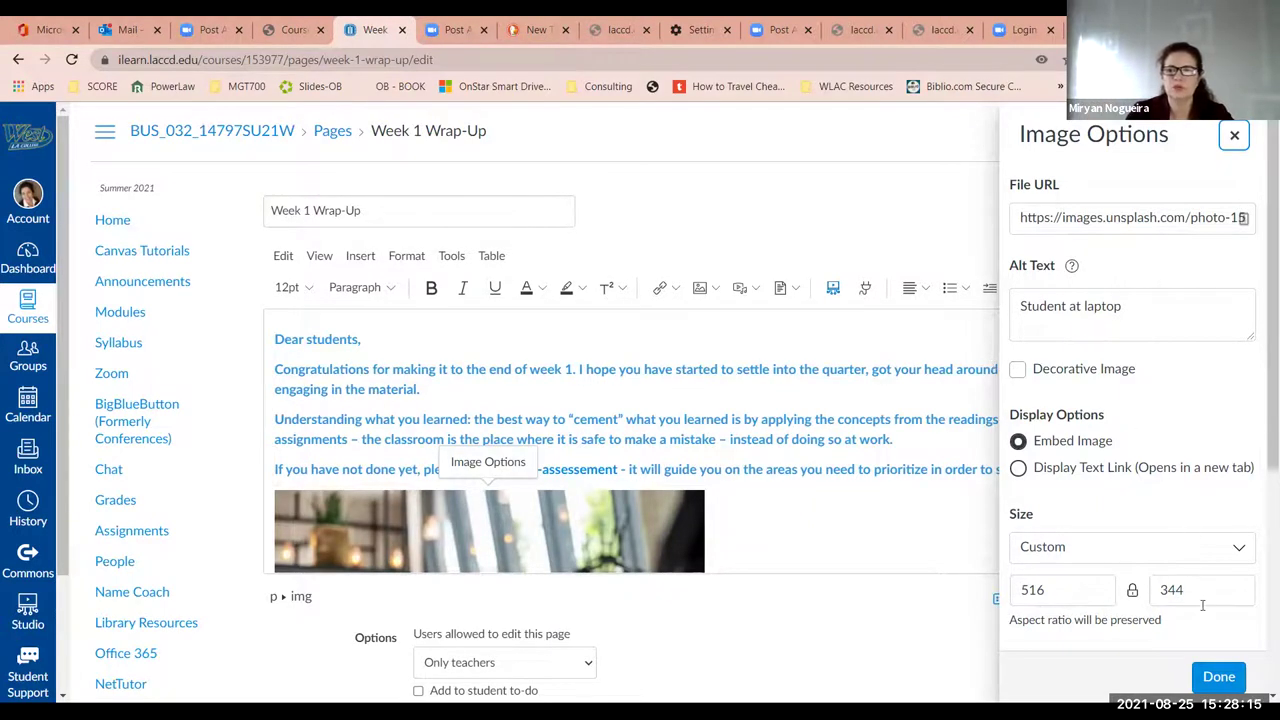
{"action": "left_click", "coordinate": [1219, 679]}
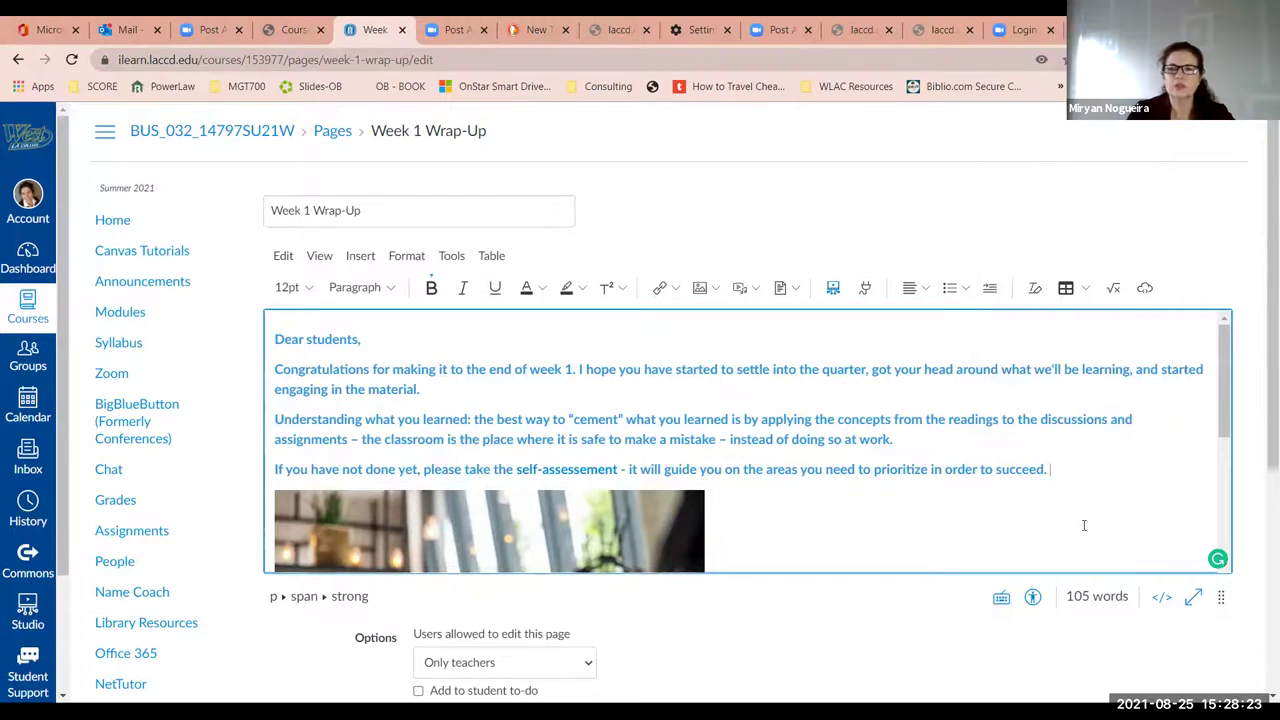
- Run the Accessibility Checker on the page, step through its text contrast issues, and close it without applying a fix
{"action": "left_click", "coordinate": [1033, 599]}
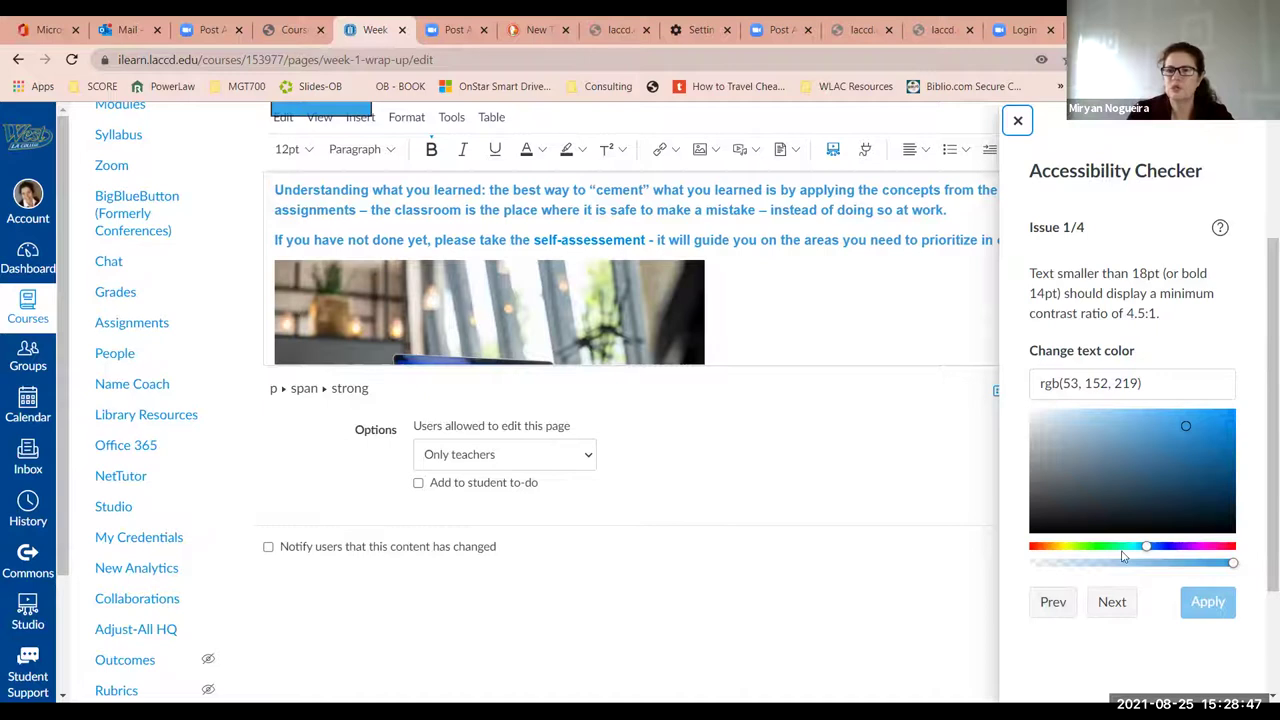
{"action": "left_click", "coordinate": [1120, 601]}
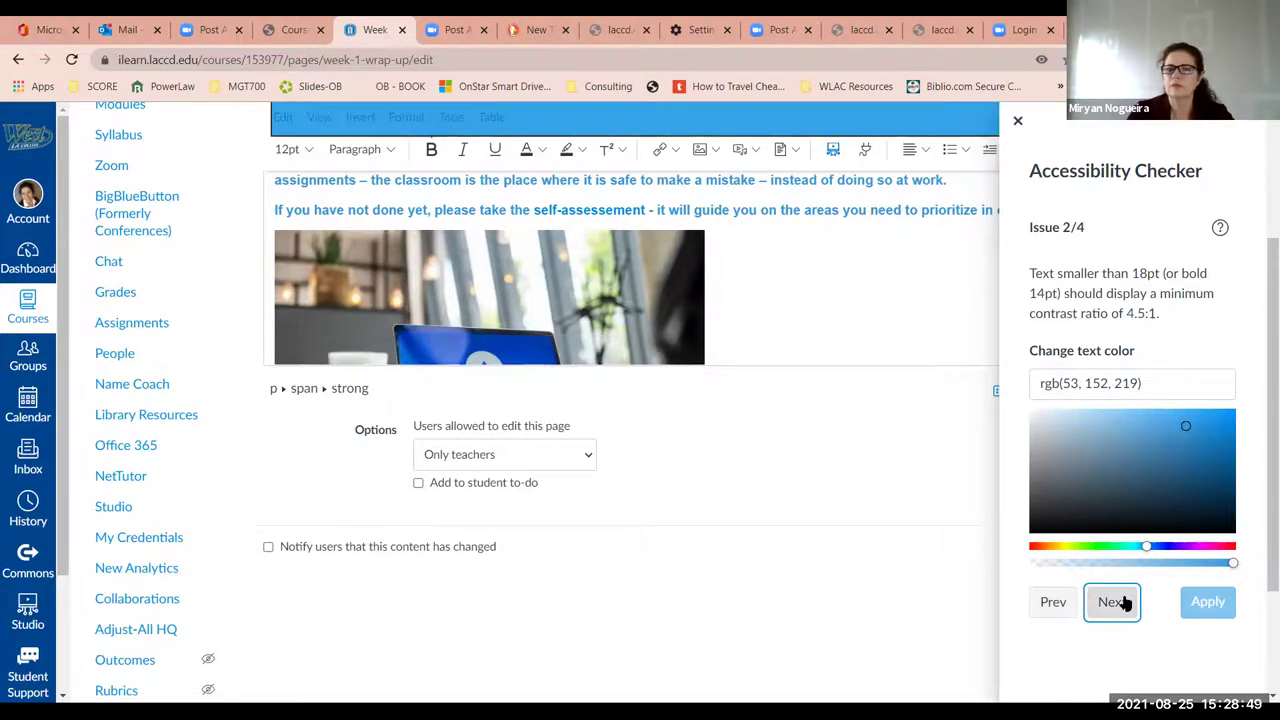
{"action": "left_click", "coordinate": [1124, 603]}
{"action": "left_click", "coordinate": [1124, 603]}
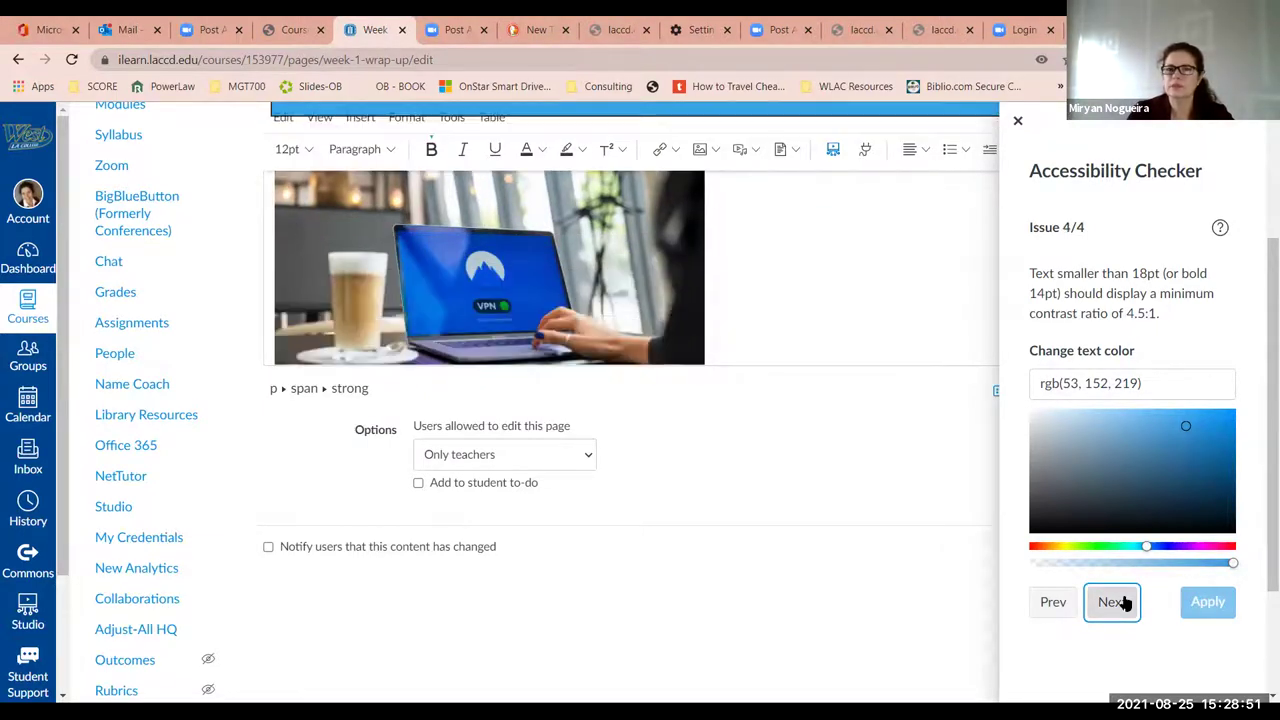
{"action": "left_click", "coordinate": [1120, 603]}
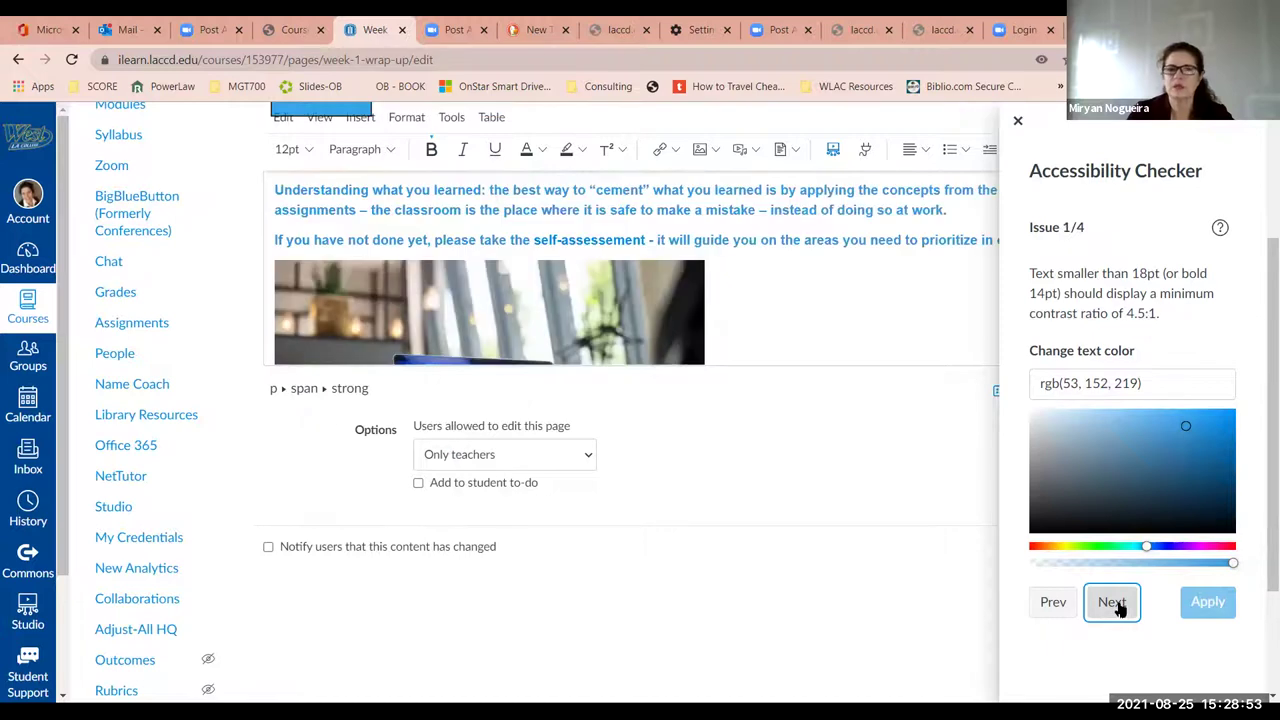
{"action": "left_click", "coordinate": [1119, 606]}
{"action": "left_click", "coordinate": [1119, 606]}
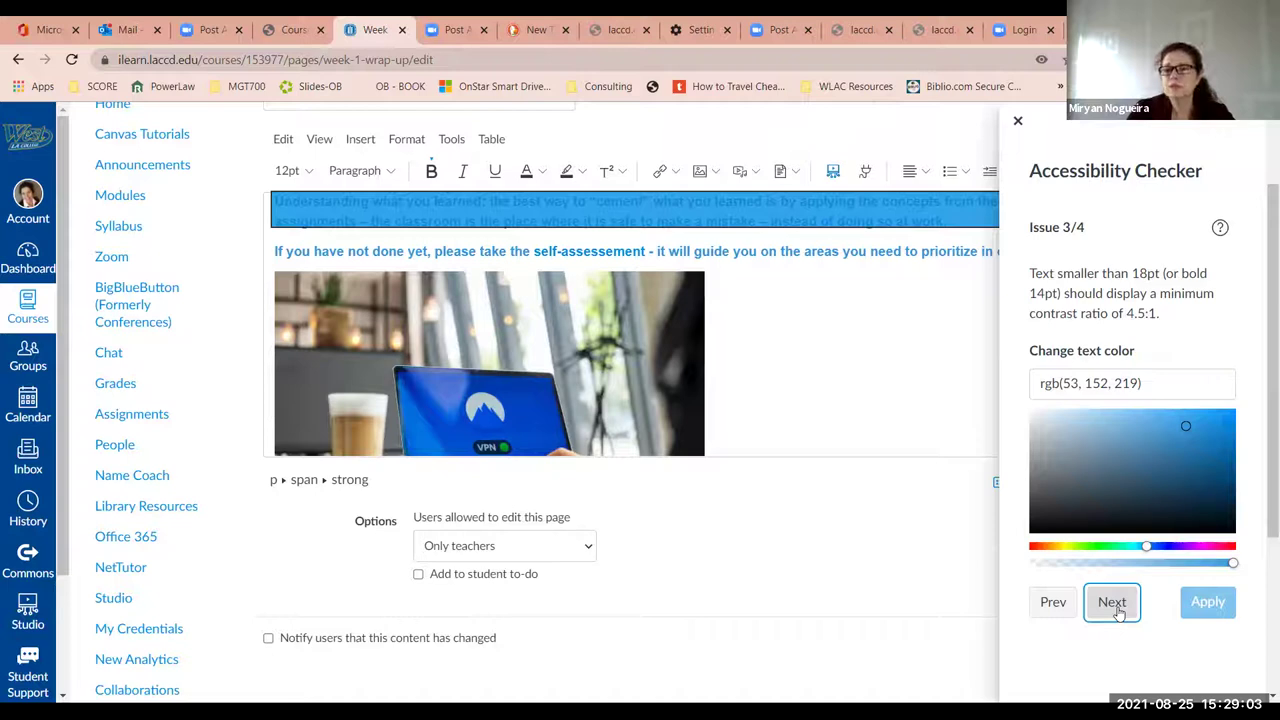
{"action": "left_click", "coordinate": [1112, 602]}
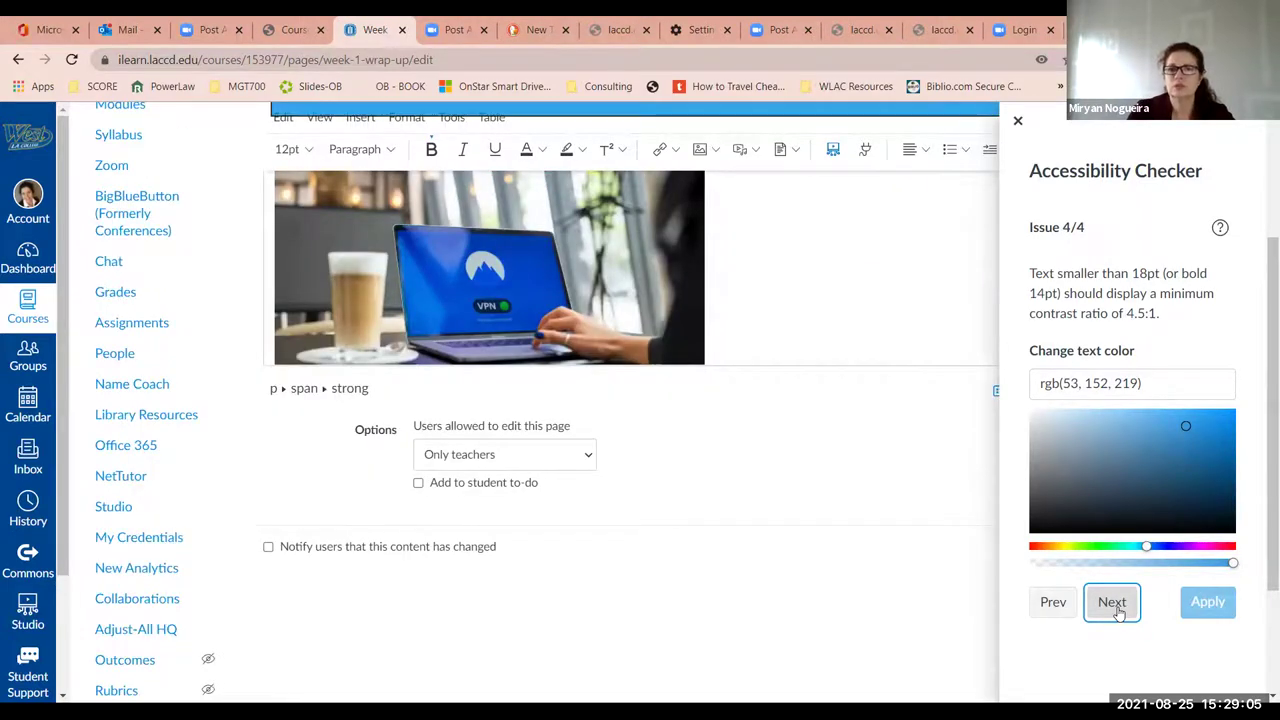
{"action": "left_click", "coordinate": [1116, 606]}
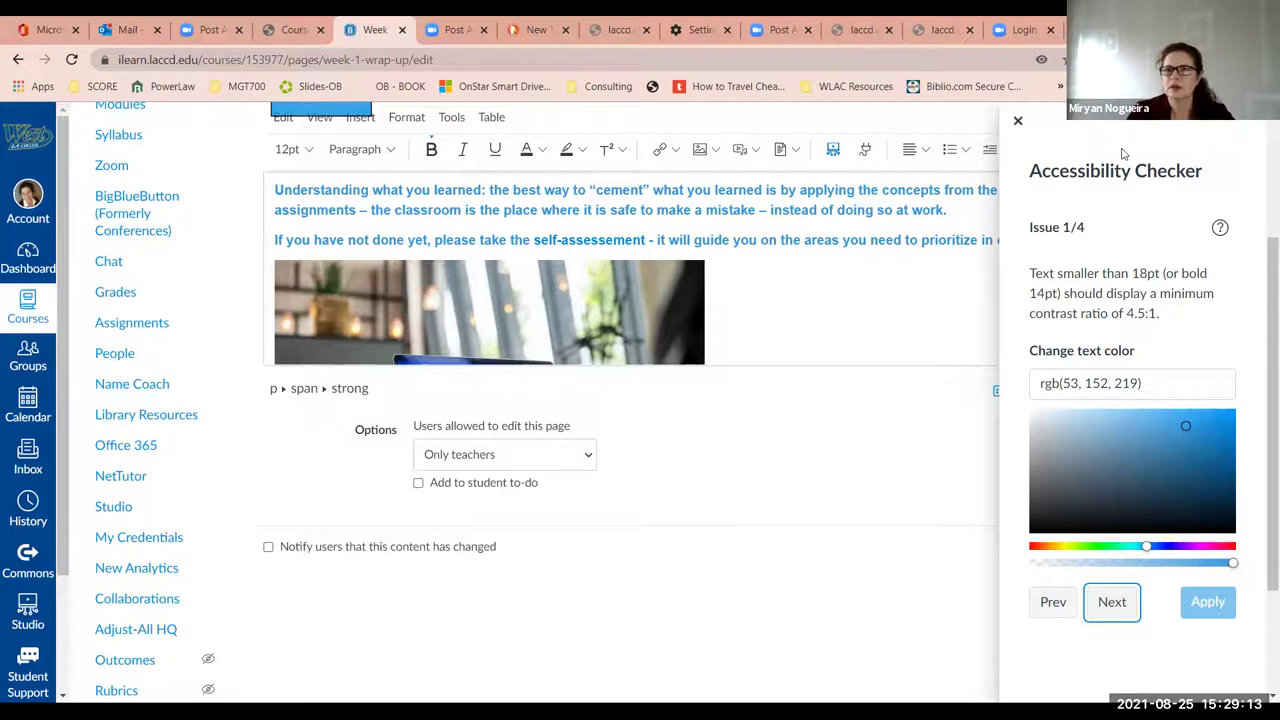
{"action": "left_click", "coordinate": [1018, 120]}
{"action": "left_click", "coordinate": [881, 304]}
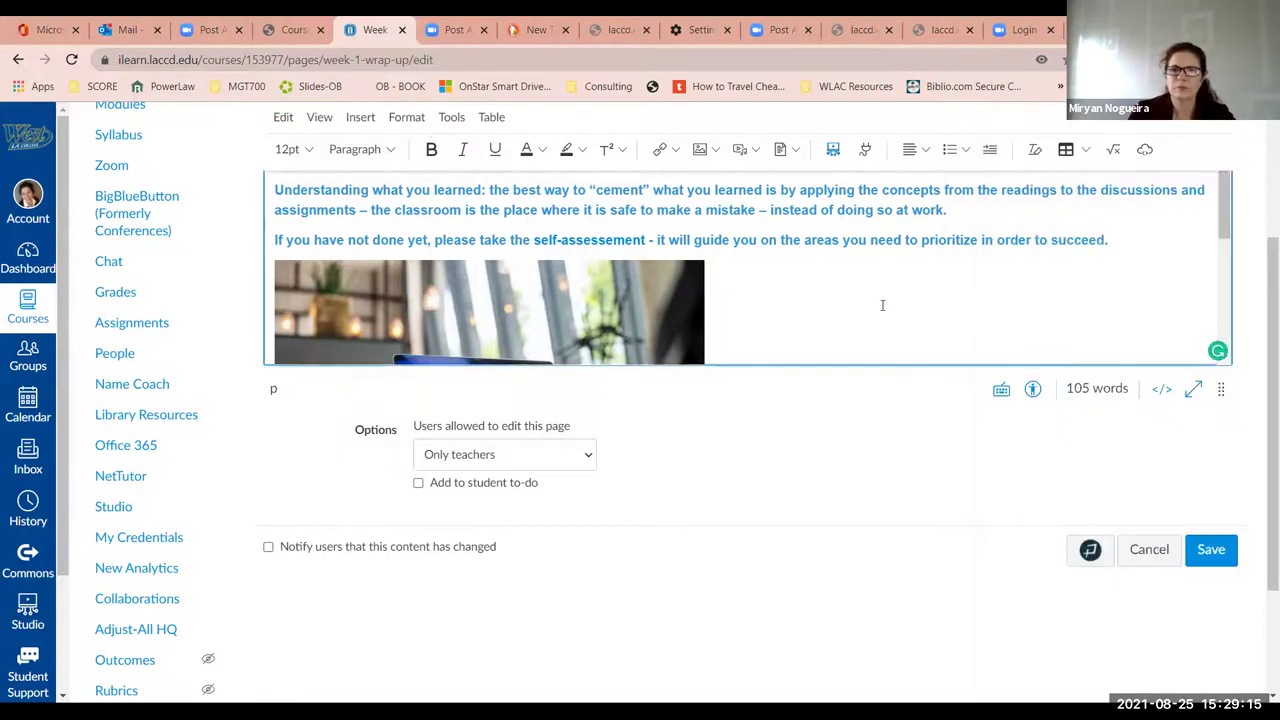
- Open the link options of the "self-assessement" link in the page text to view its text and address
{"action": "scroll", "coordinate": [882, 305], "scroll_direction": "up", "scroll_amount": 1}
{"action": "scroll", "coordinate": [882, 305], "scroll_direction": "down", "scroll_amount": 4}
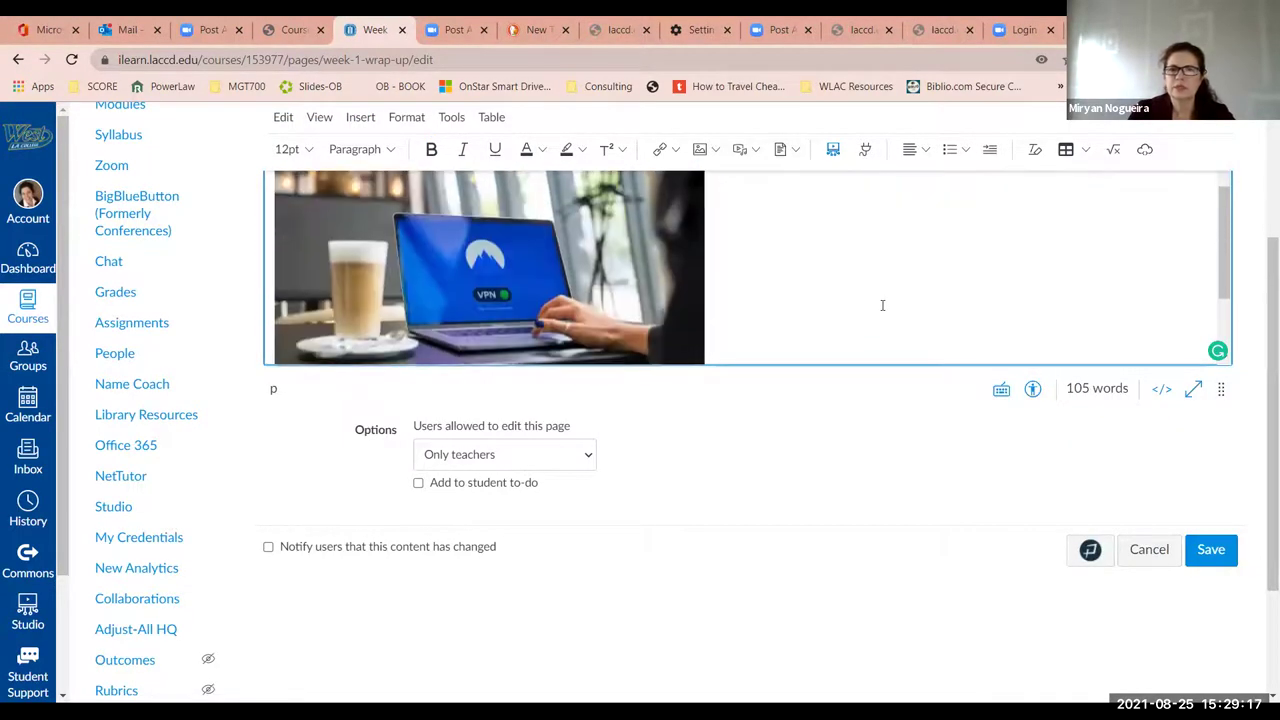
{"action": "scroll", "coordinate": [882, 305], "scroll_direction": "up", "scroll_amount": 6}
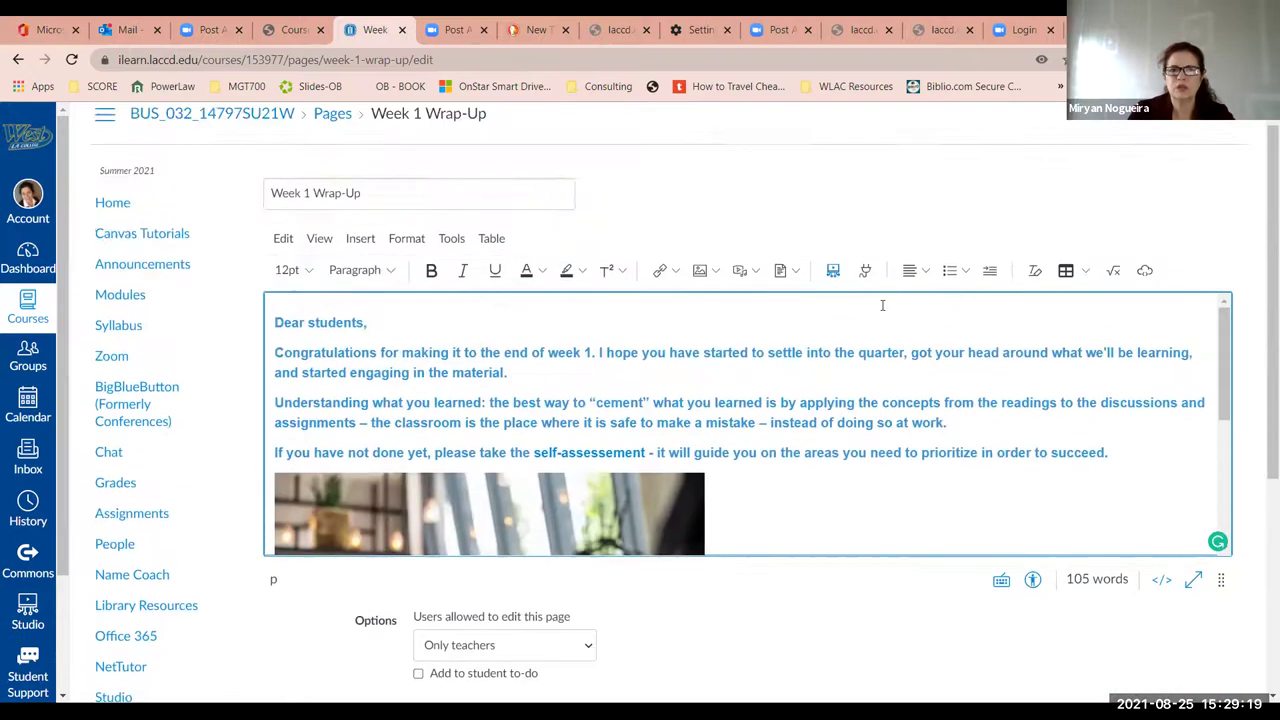
{"action": "scroll", "coordinate": [882, 305], "scroll_direction": "up", "scroll_amount": 1}
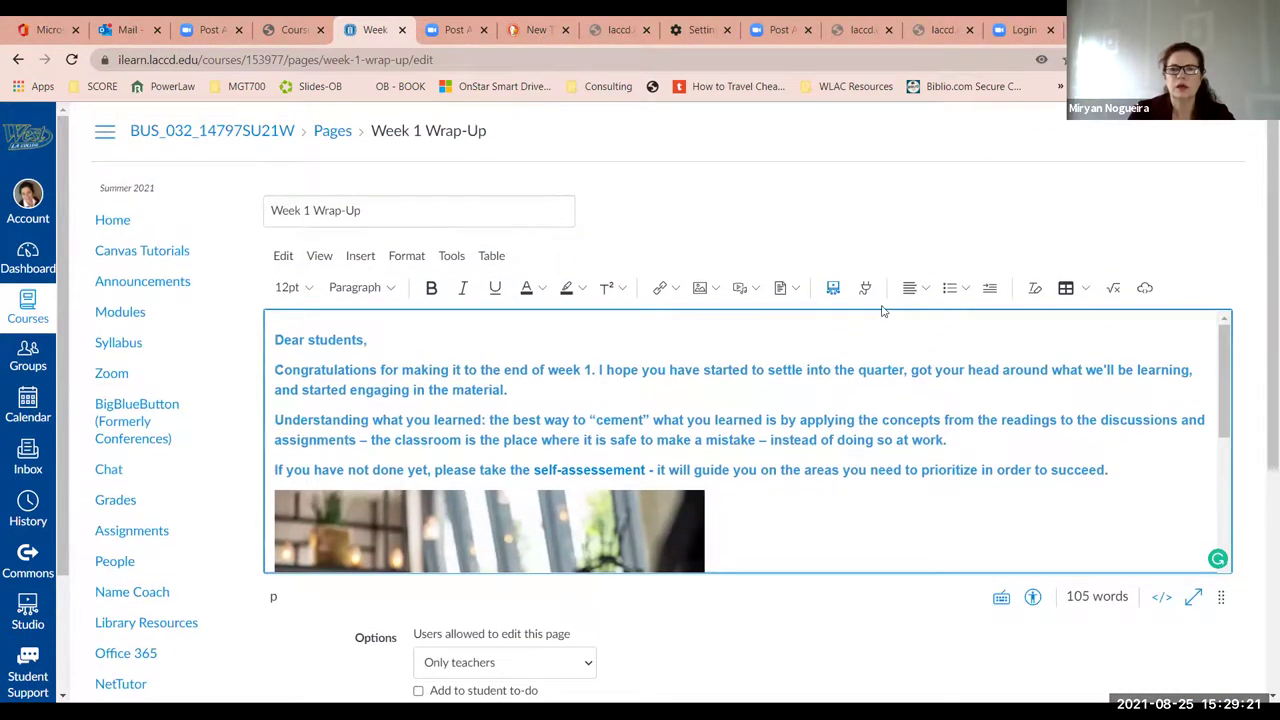
{"action": "left_click", "coordinate": [607, 467]}
{"action": "left_click_drag", "start_coordinate": [607, 467], "coordinate": [562, 440]}
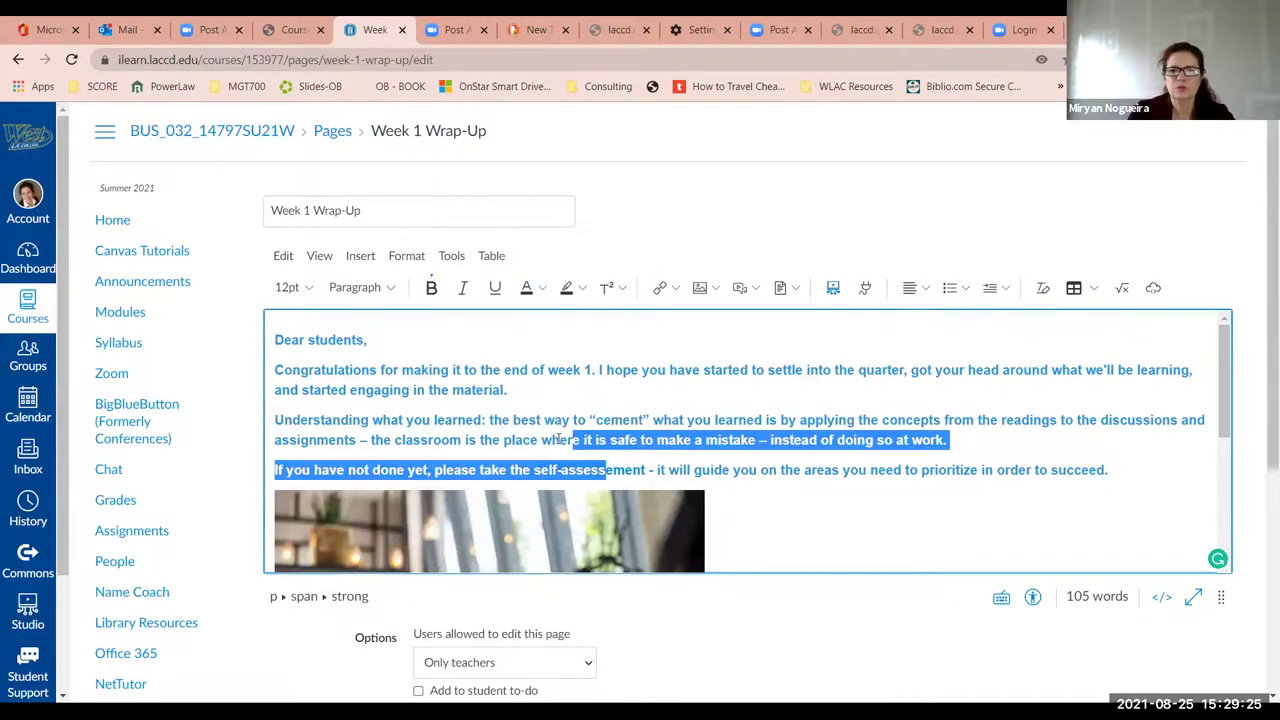
{"action": "left_click", "coordinate": [607, 467]}
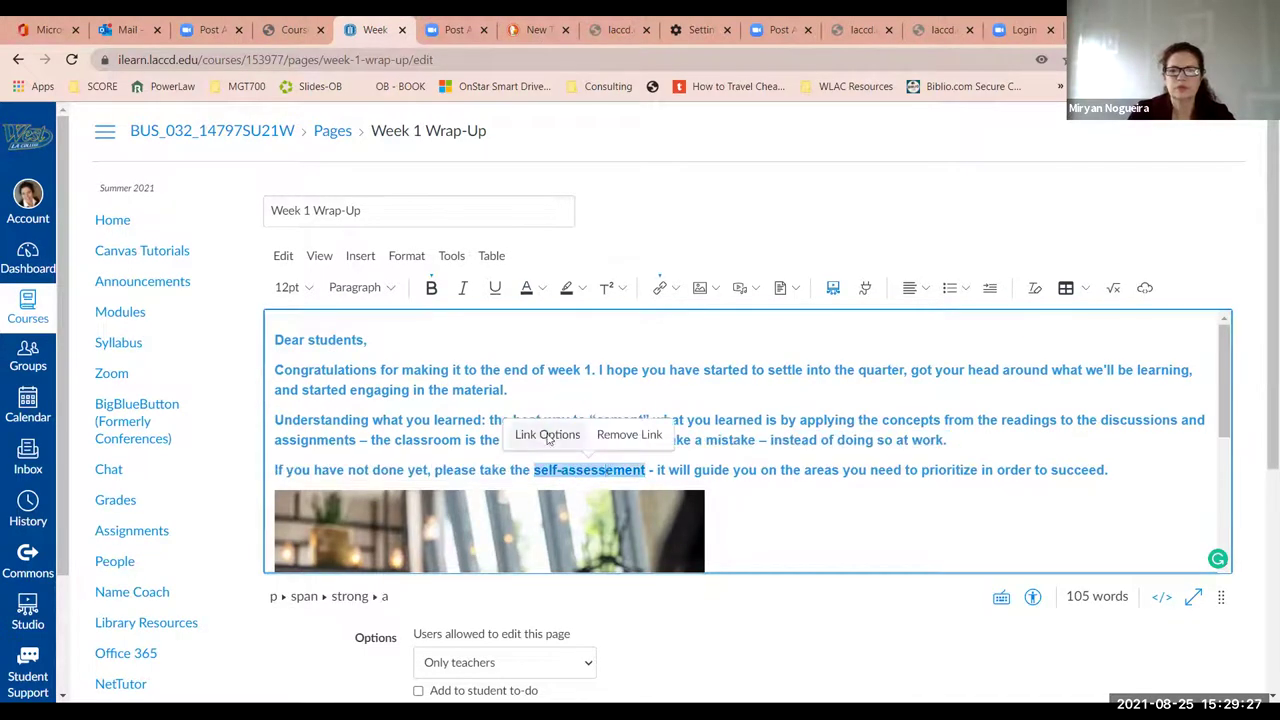
{"action": "left_click", "coordinate": [548, 435]}
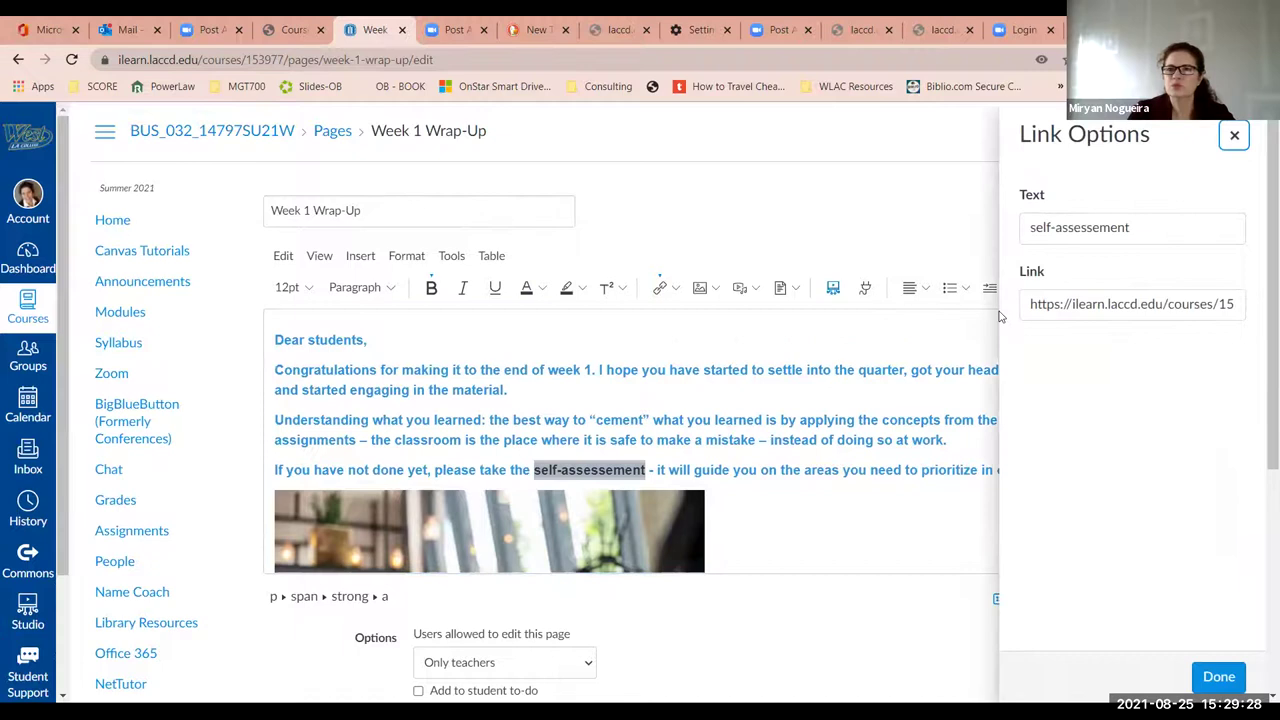
- Correct the spelling of the link text to "self-assessment" and save the Week 1 Wrap-Up page
{"action": "double_click", "coordinate": [1098, 228]}
{"action": "left_click", "coordinate": [1098, 228]}
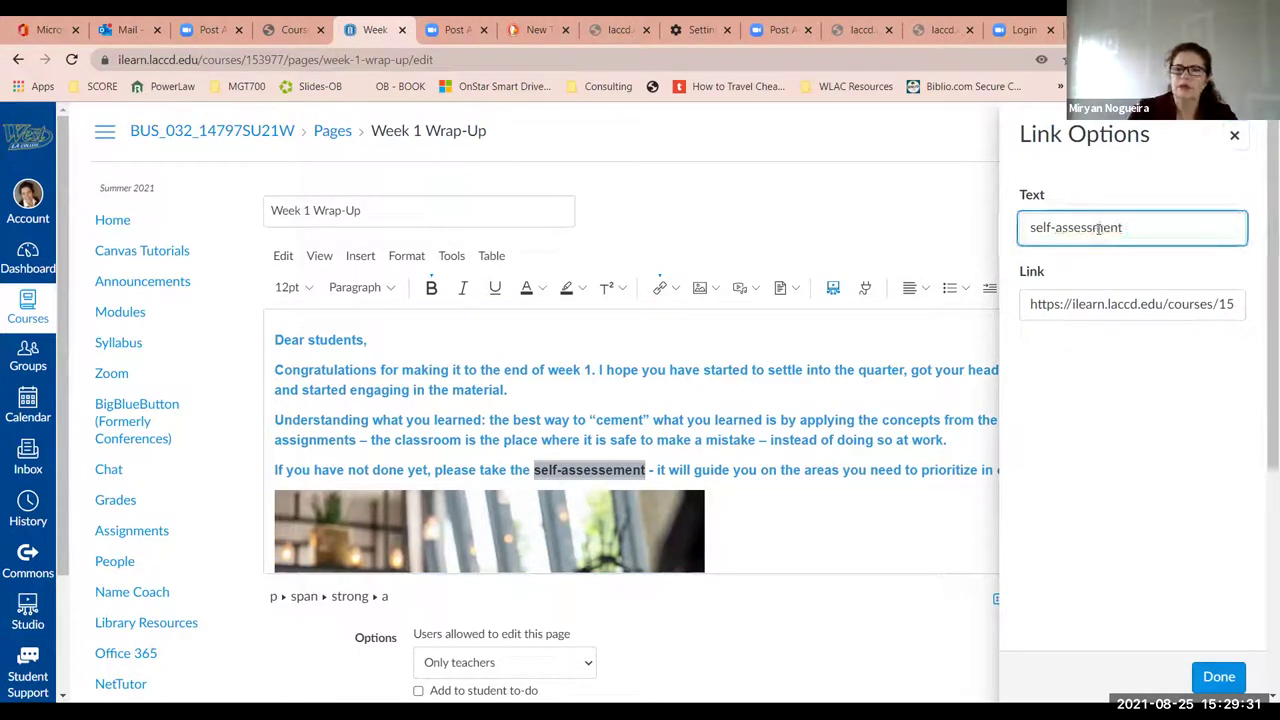
{"action": "left_click", "coordinate": [1219, 677]}
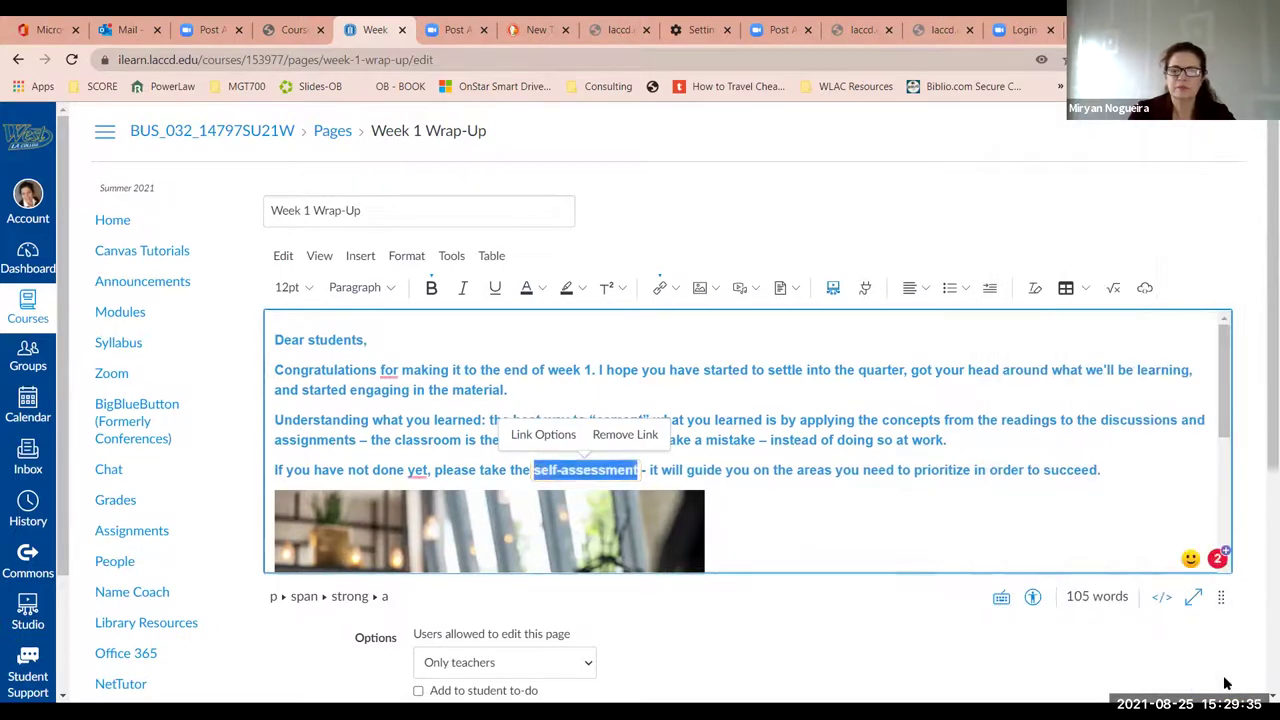
{"action": "scroll", "coordinate": [1073, 628], "scroll_direction": "down", "scroll_amount": 1}
{"action": "scroll", "coordinate": [1073, 628], "scroll_direction": "down", "scroll_amount": 3}
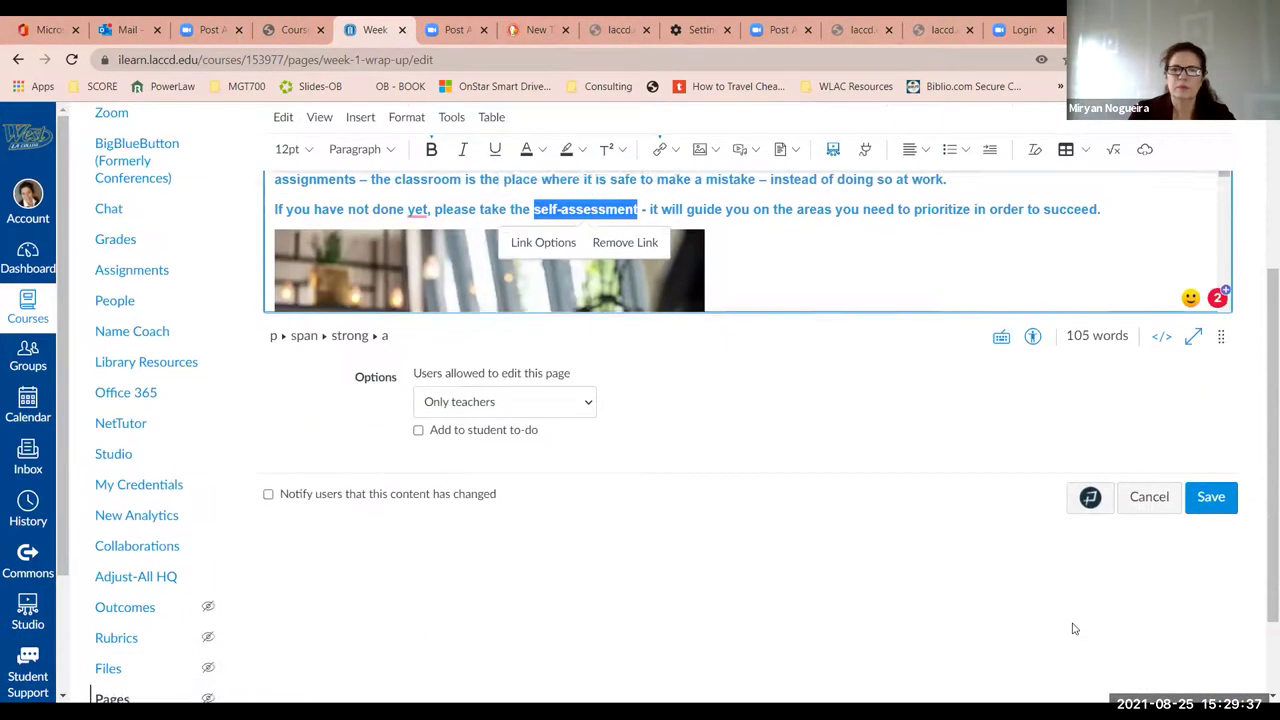
{"action": "left_click", "coordinate": [1212, 491]}
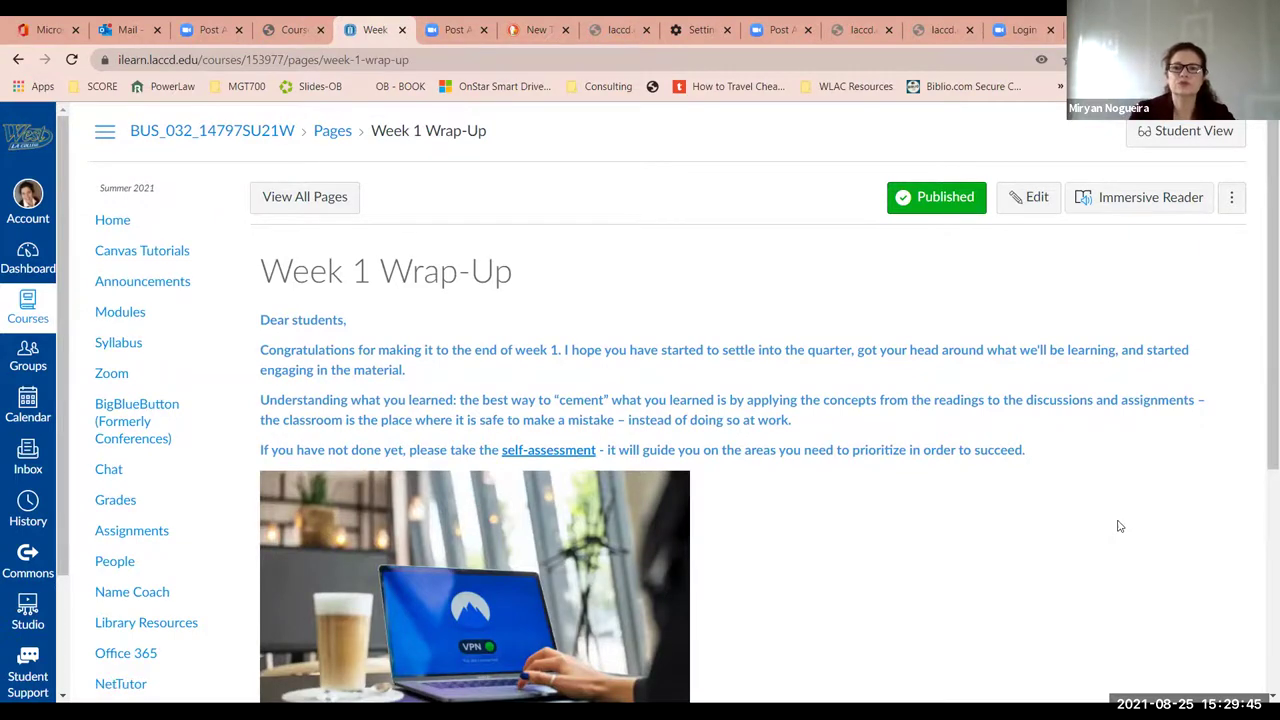
- Look over the saved Week 1 Wrap-Up page down to its end and go to the course home page
{"action": "scroll", "coordinate": [1120, 526], "scroll_direction": "down", "scroll_amount": 5}
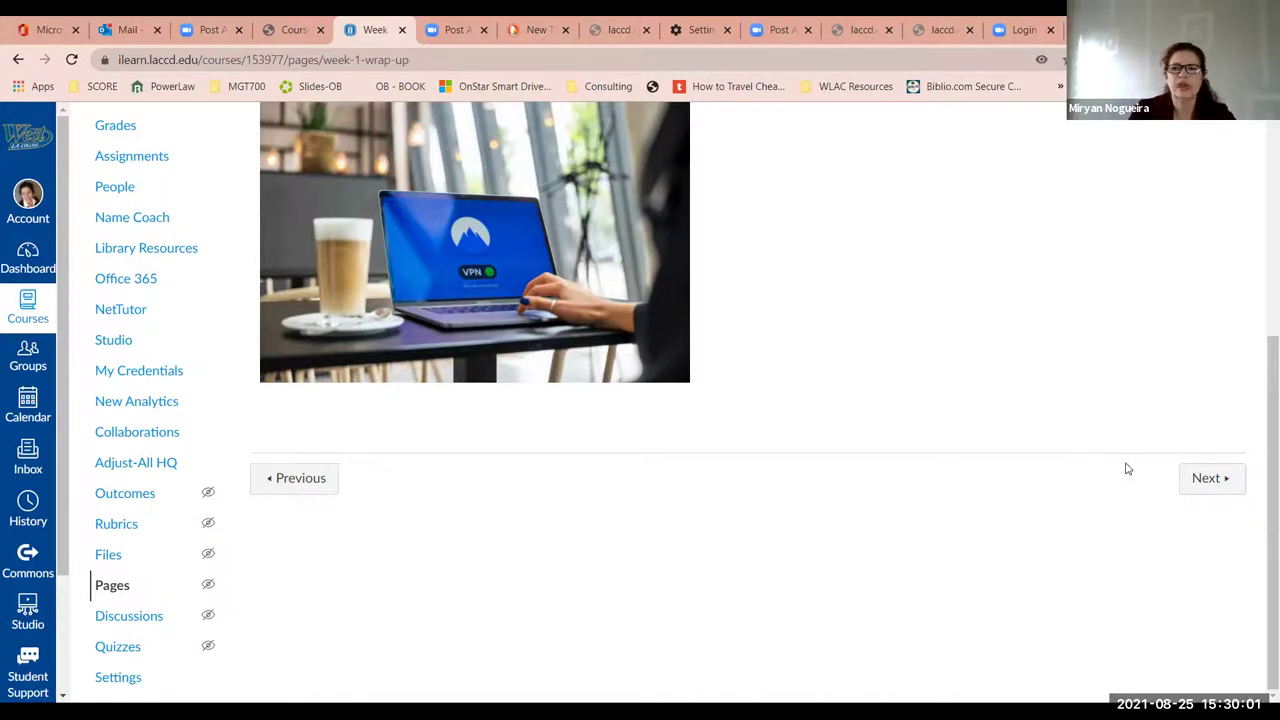
{"action": "scroll", "coordinate": [1020, 378], "scroll_direction": "up", "scroll_amount": 1}
{"action": "scroll", "coordinate": [1020, 378], "scroll_direction": "down", "scroll_amount": 1}
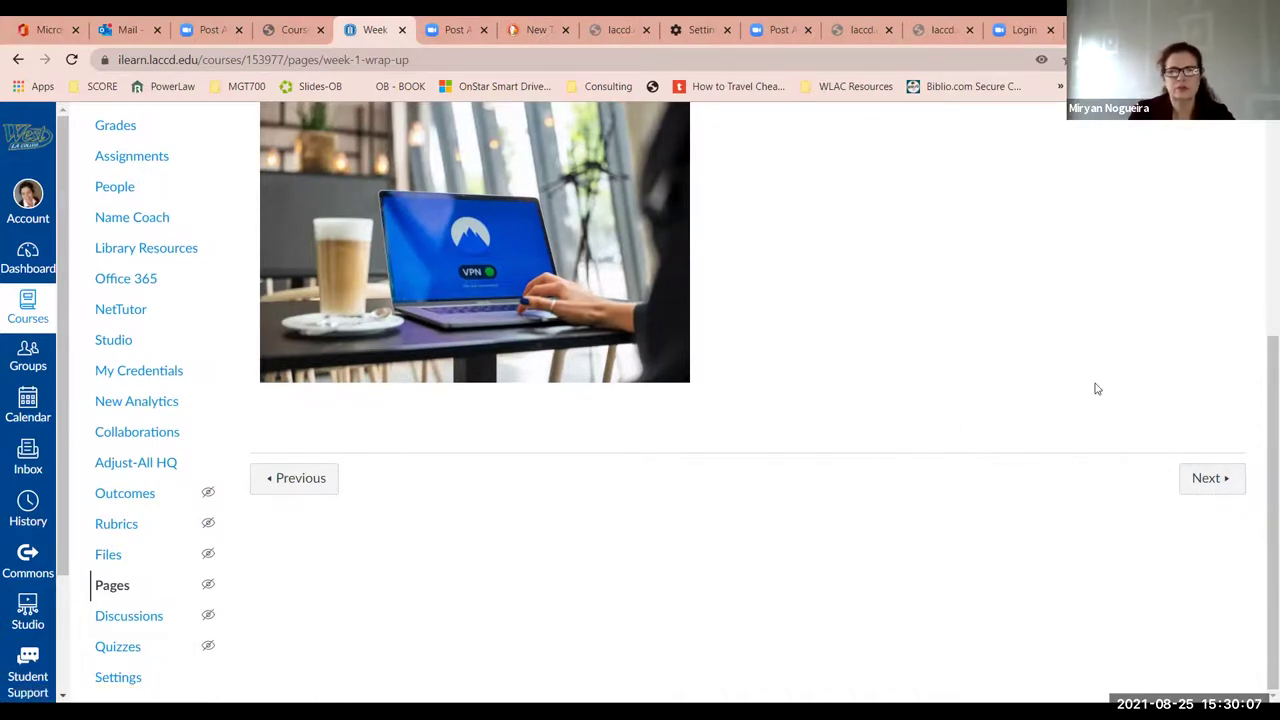
{"action": "scroll", "coordinate": [1095, 388], "scroll_direction": "up", "scroll_amount": 5}
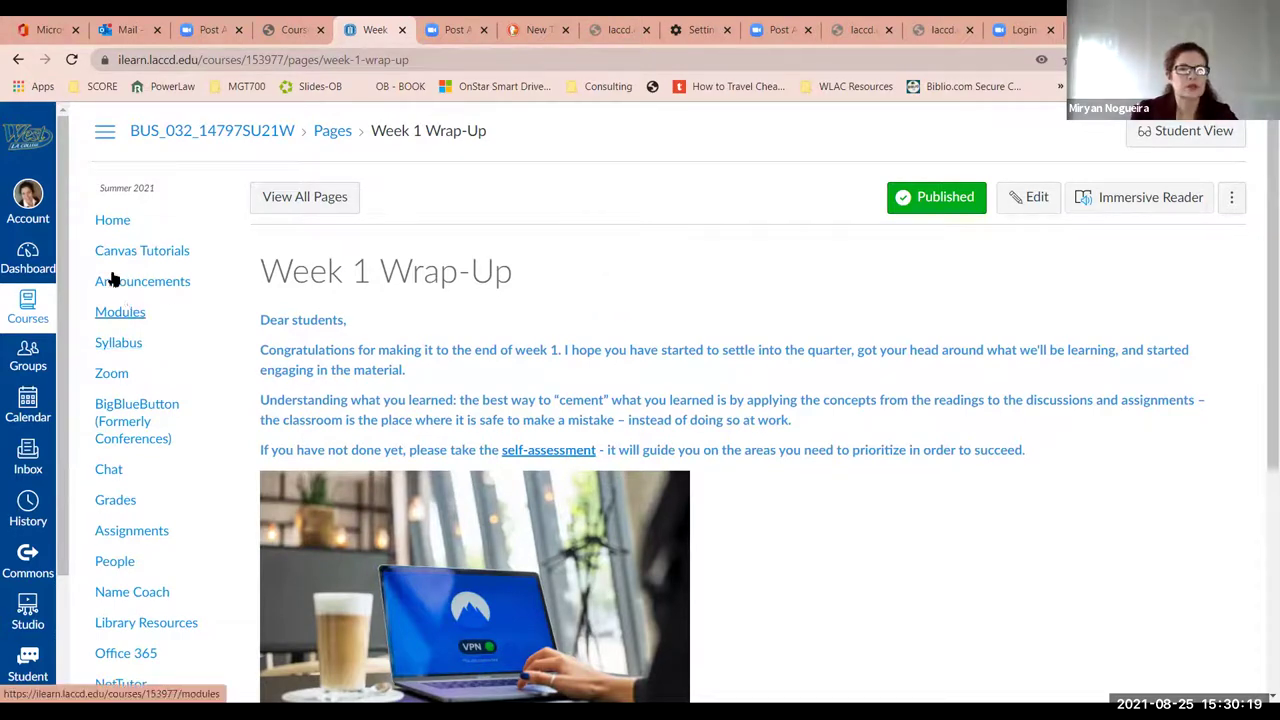
{"action": "left_click", "coordinate": [116, 224]}
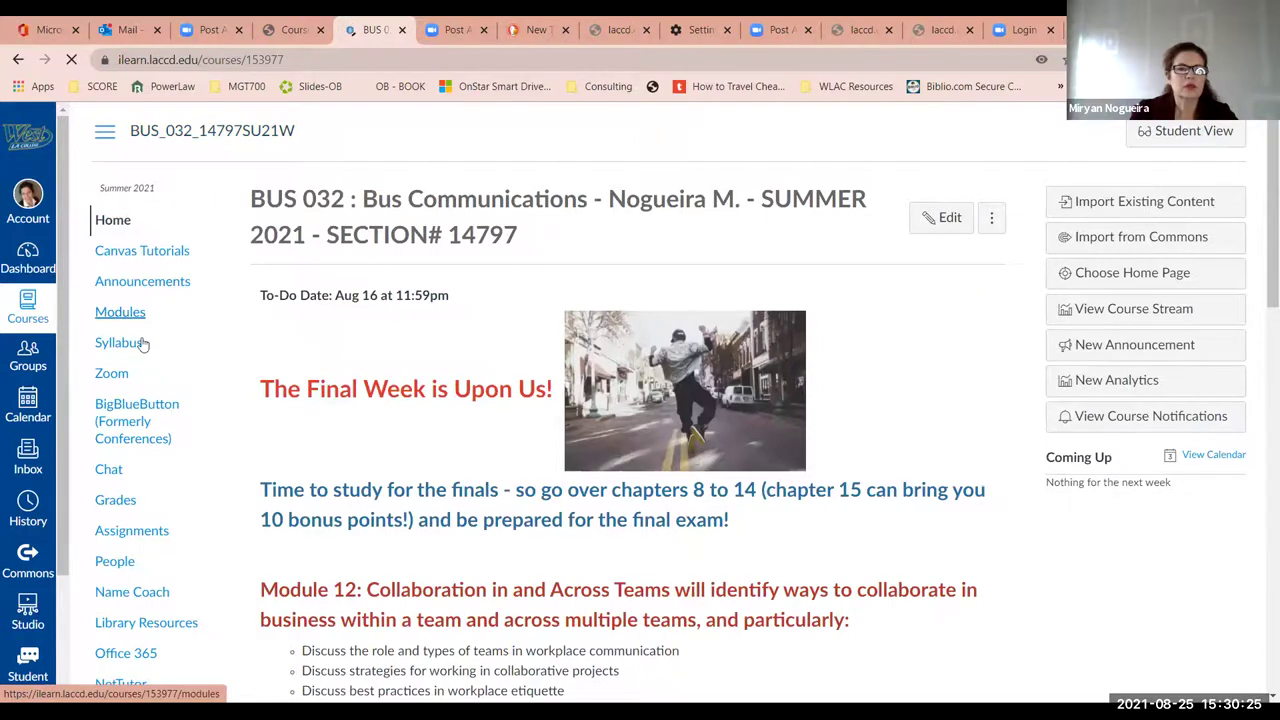
- Open the course's Pages area and read through the Week 5 Overview & Tasks front page, including its weekly task list
{"action": "scroll", "coordinate": [143, 343], "scroll_direction": "down", "scroll_amount": 4}
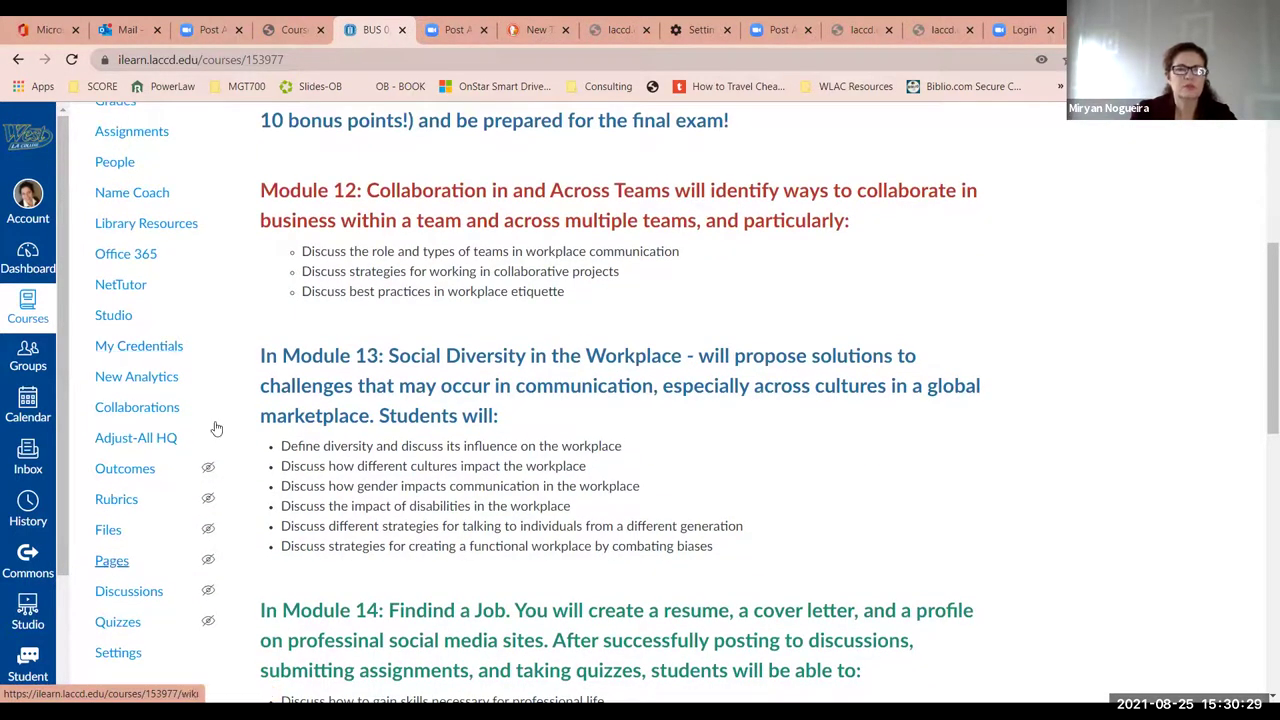
{"action": "scroll", "coordinate": [213, 428], "scroll_direction": "up", "scroll_amount": 4}
{"action": "scroll", "coordinate": [215, 428], "scroll_direction": "down", "scroll_amount": 1}
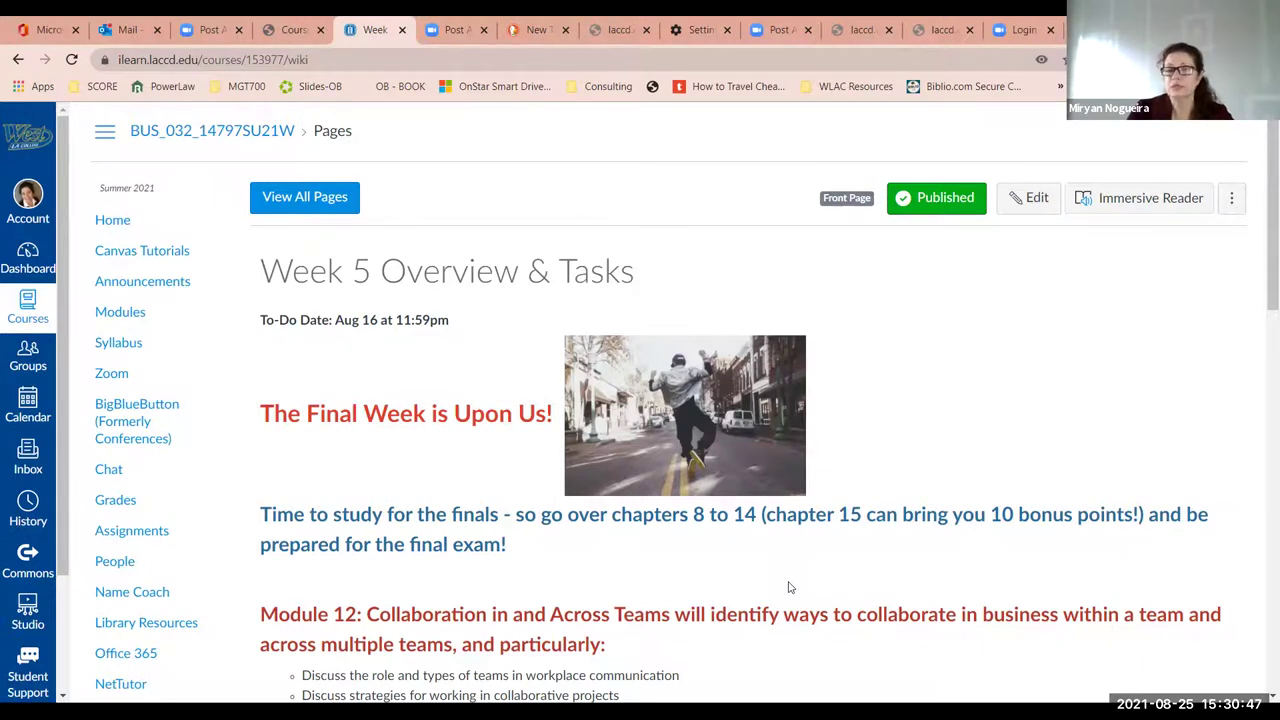
{"action": "scroll", "coordinate": [788, 588], "scroll_direction": "down", "scroll_amount": 5}
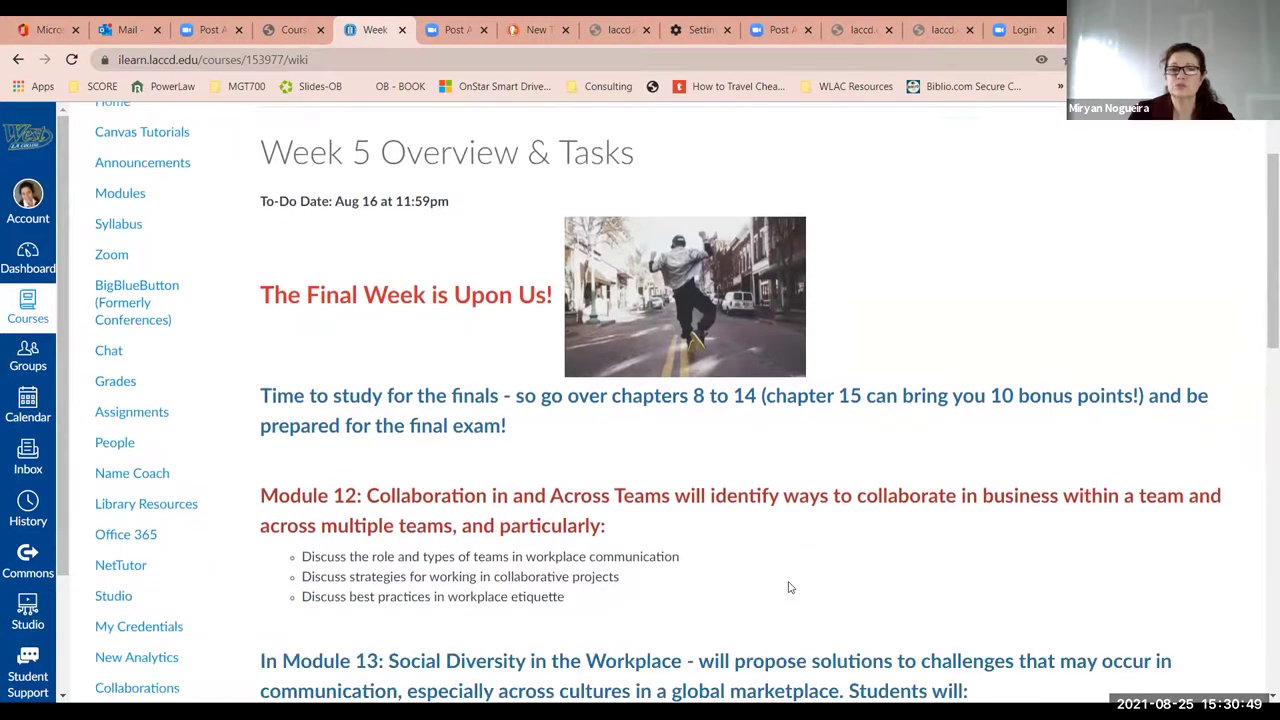
{"action": "scroll", "coordinate": [788, 583], "scroll_direction": "down", "scroll_amount": 10}
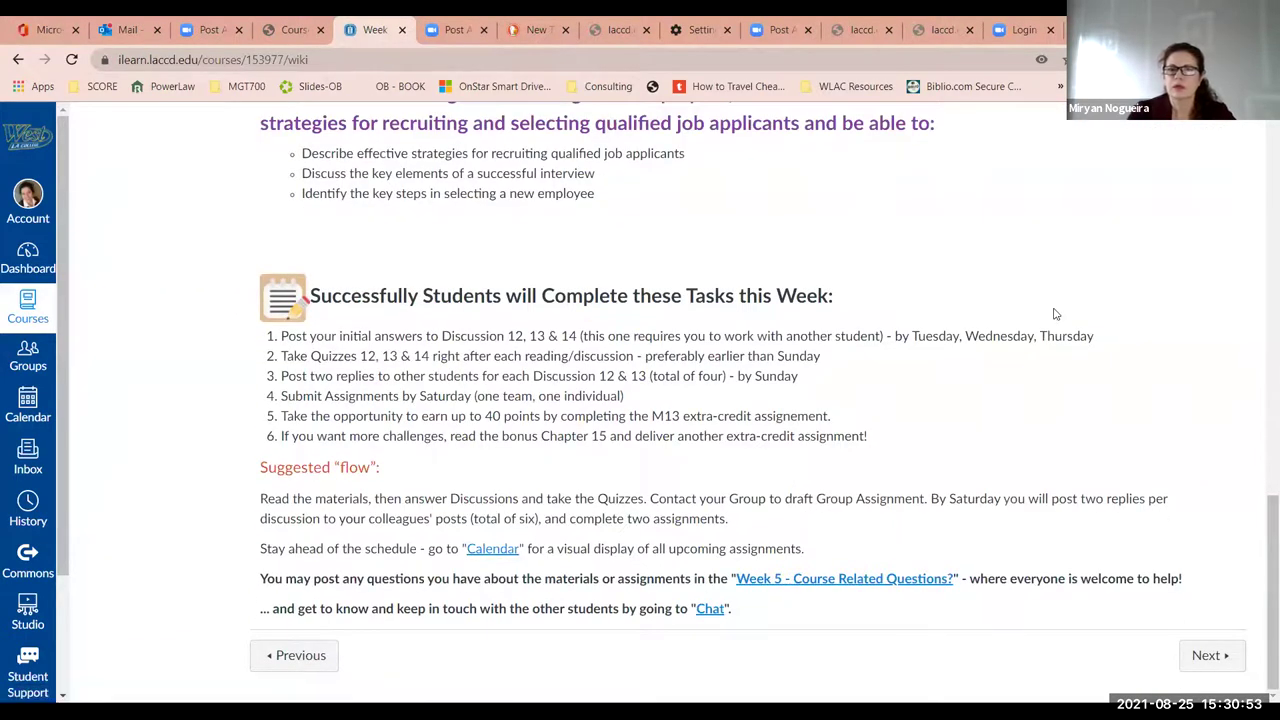
{"action": "scroll", "coordinate": [1053, 314], "scroll_direction": "up", "scroll_amount": 9}
{"action": "scroll", "coordinate": [1053, 314], "scroll_direction": "up", "scroll_amount": 3}
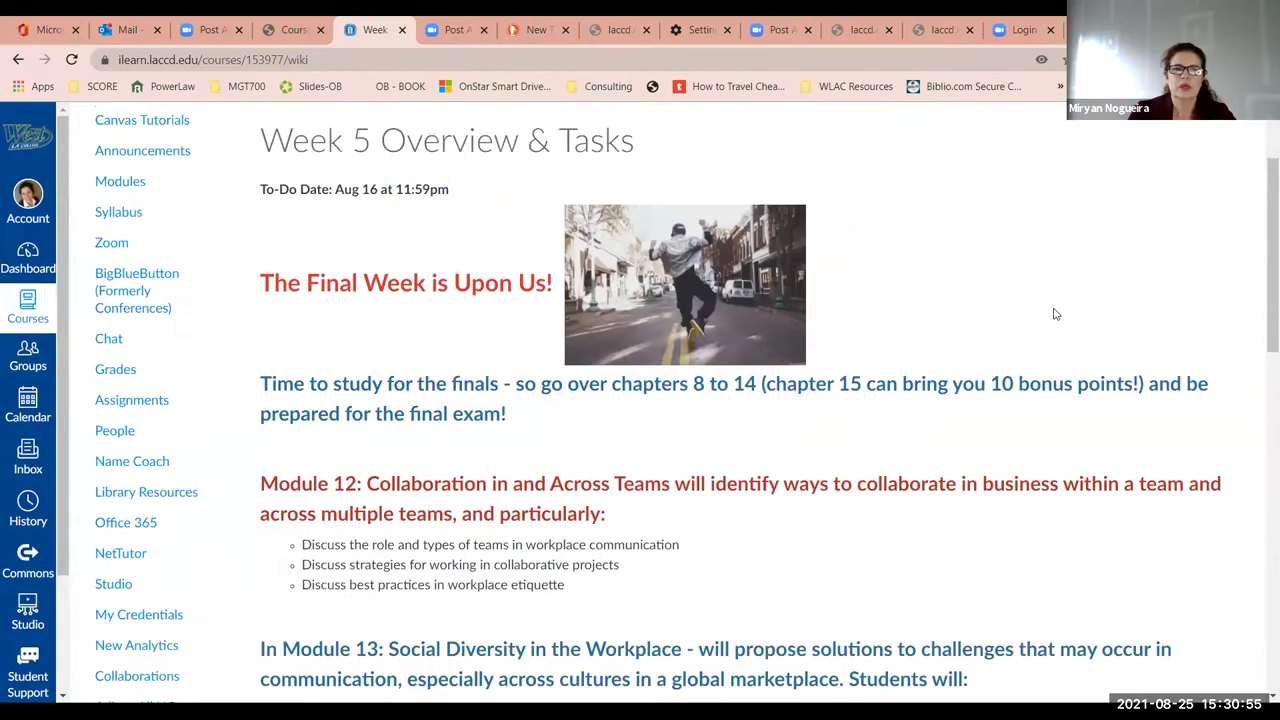
{"action": "scroll", "coordinate": [1053, 314], "scroll_direction": "down", "scroll_amount": 6}
{"action": "scroll", "coordinate": [1053, 314], "scroll_direction": "up", "scroll_amount": 8}
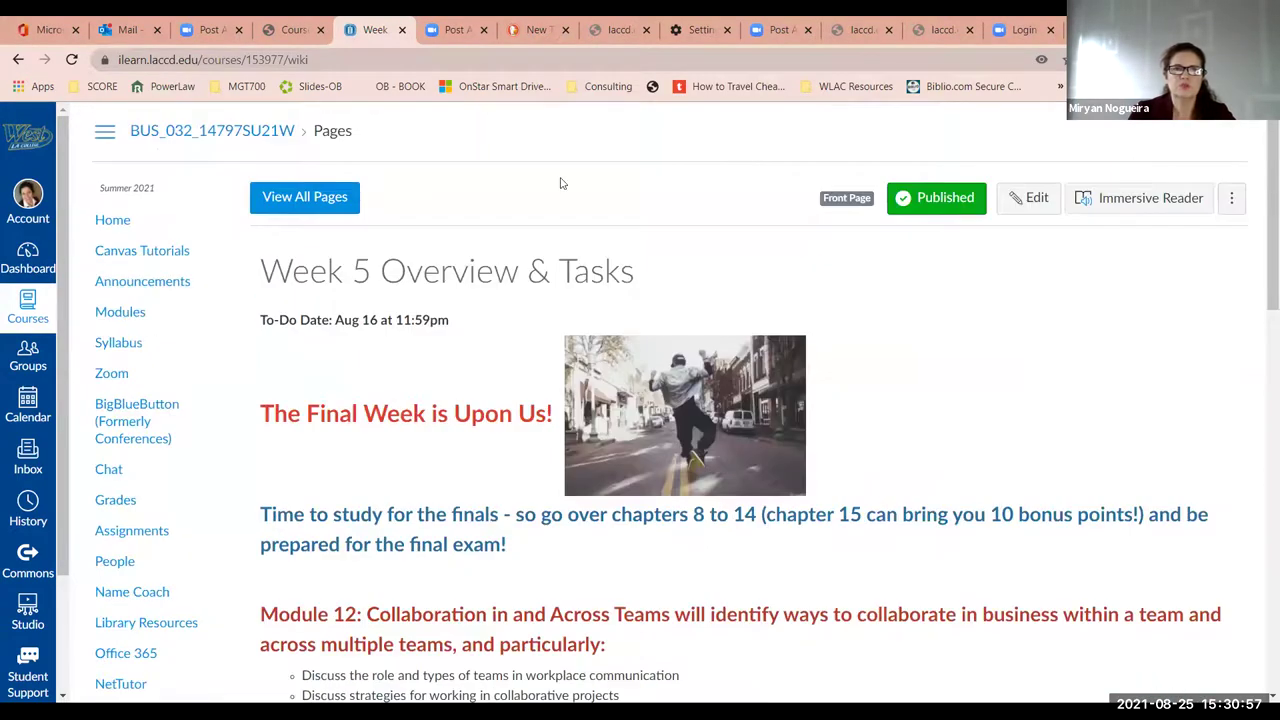
- List all course pages and compare the options of the Week 5 Overview & Tasks front page with those of Week 4 Wrap Up
{"action": "left_click", "coordinate": [343, 199]}
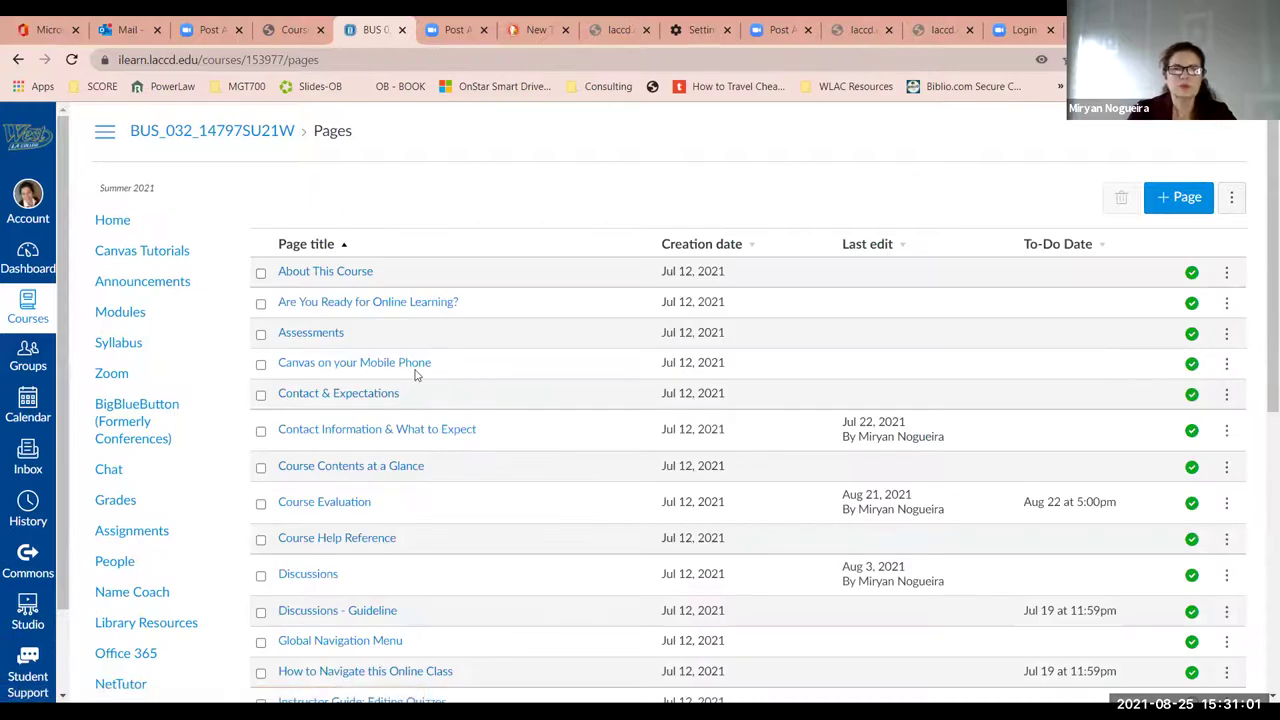
{"action": "scroll", "coordinate": [416, 375], "scroll_direction": "down", "scroll_amount": 12}
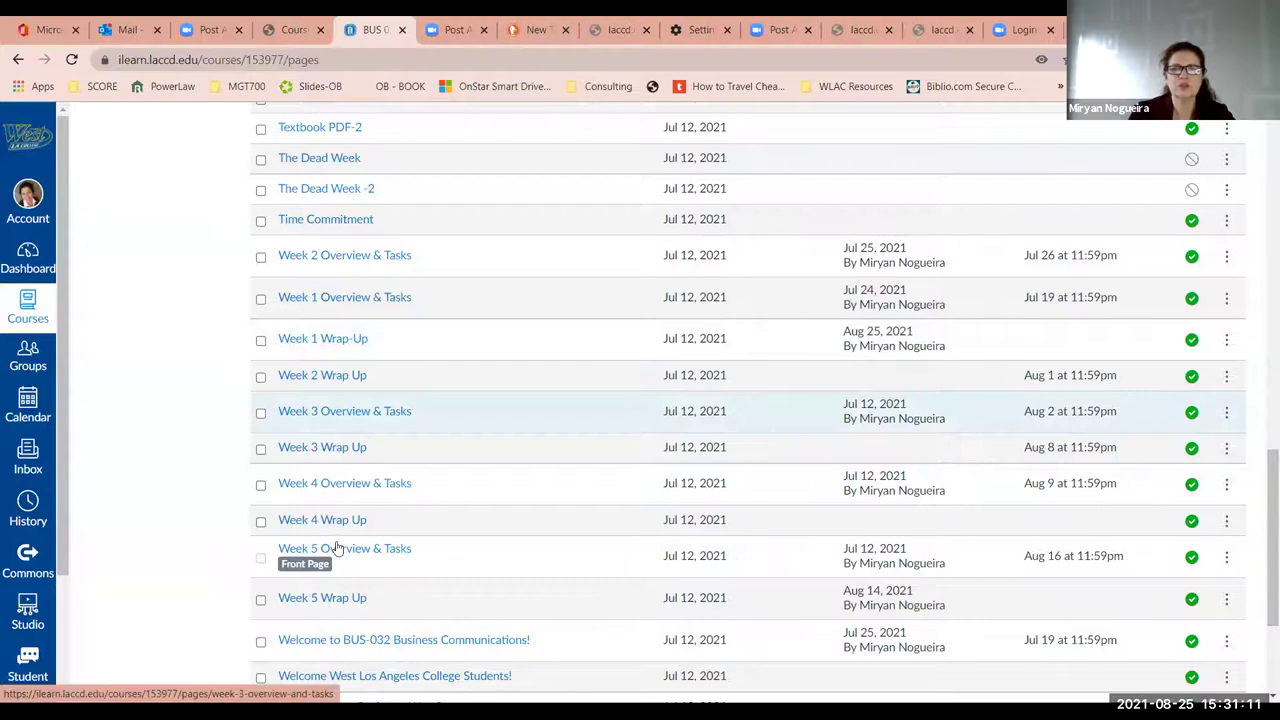
{"action": "scroll", "coordinate": [337, 545], "scroll_direction": "down", "scroll_amount": 1}
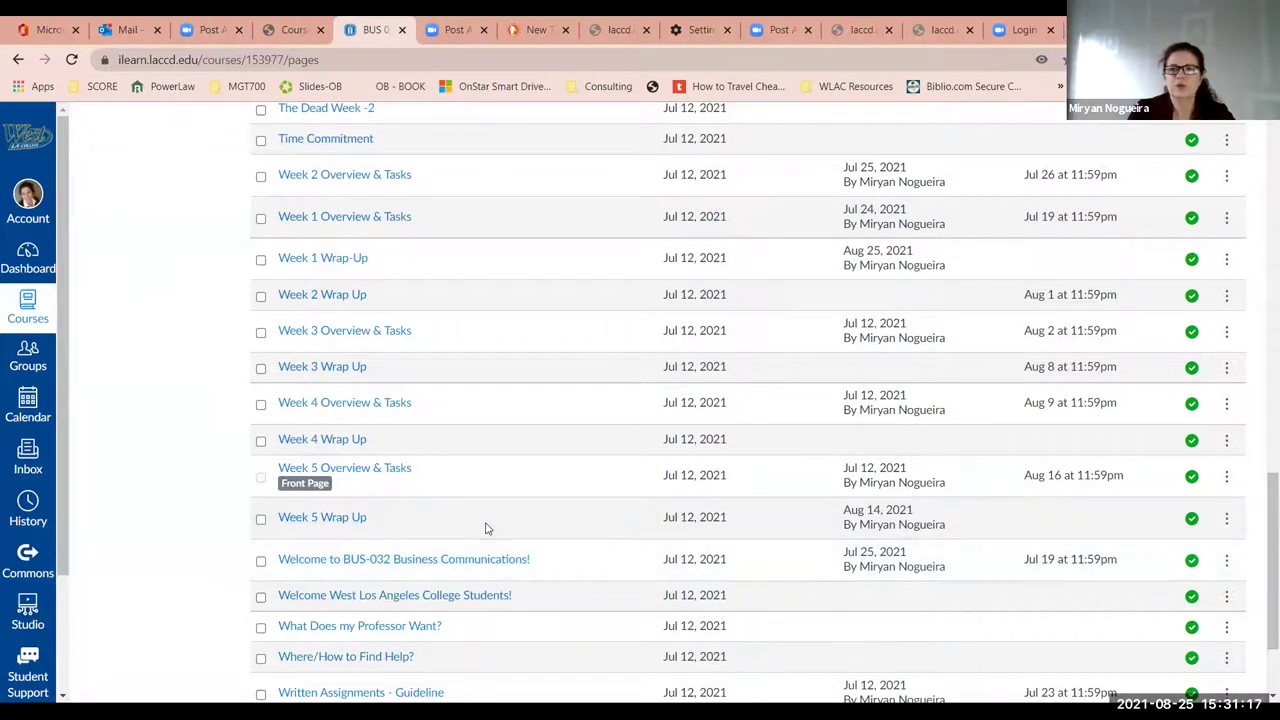
{"action": "left_click", "coordinate": [1226, 477]}
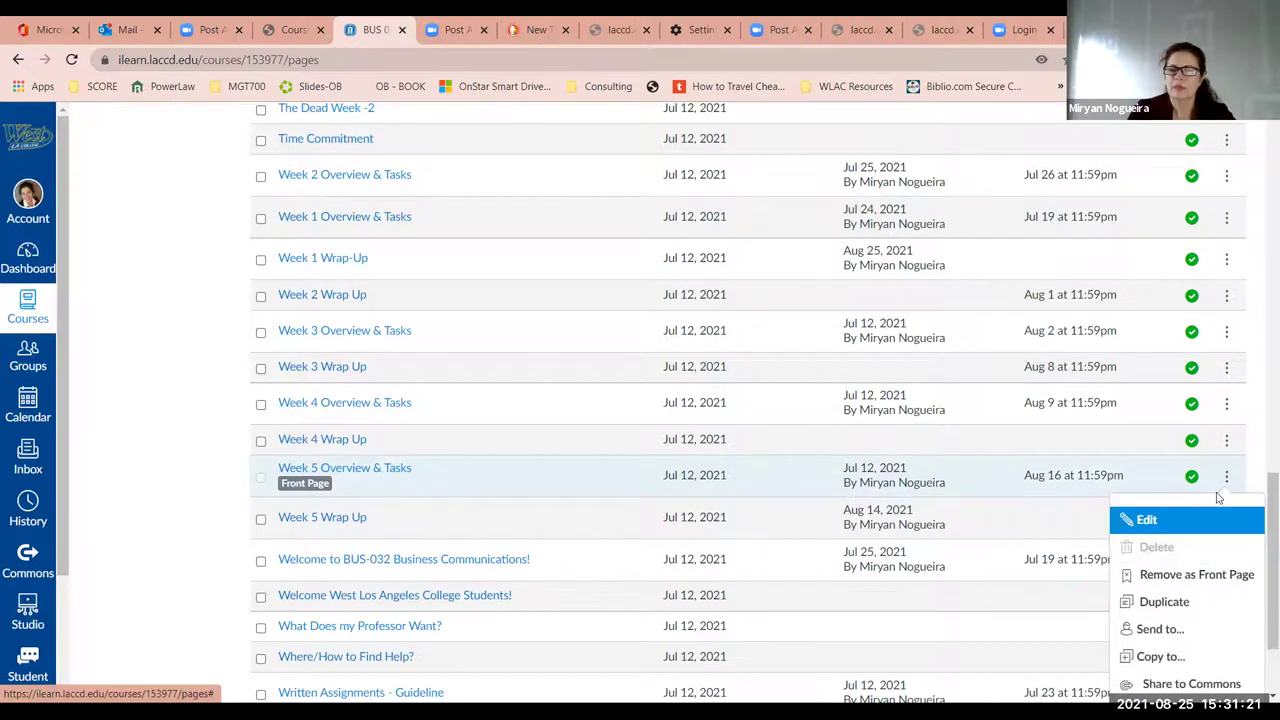
{"action": "left_click", "coordinate": [1226, 440]}
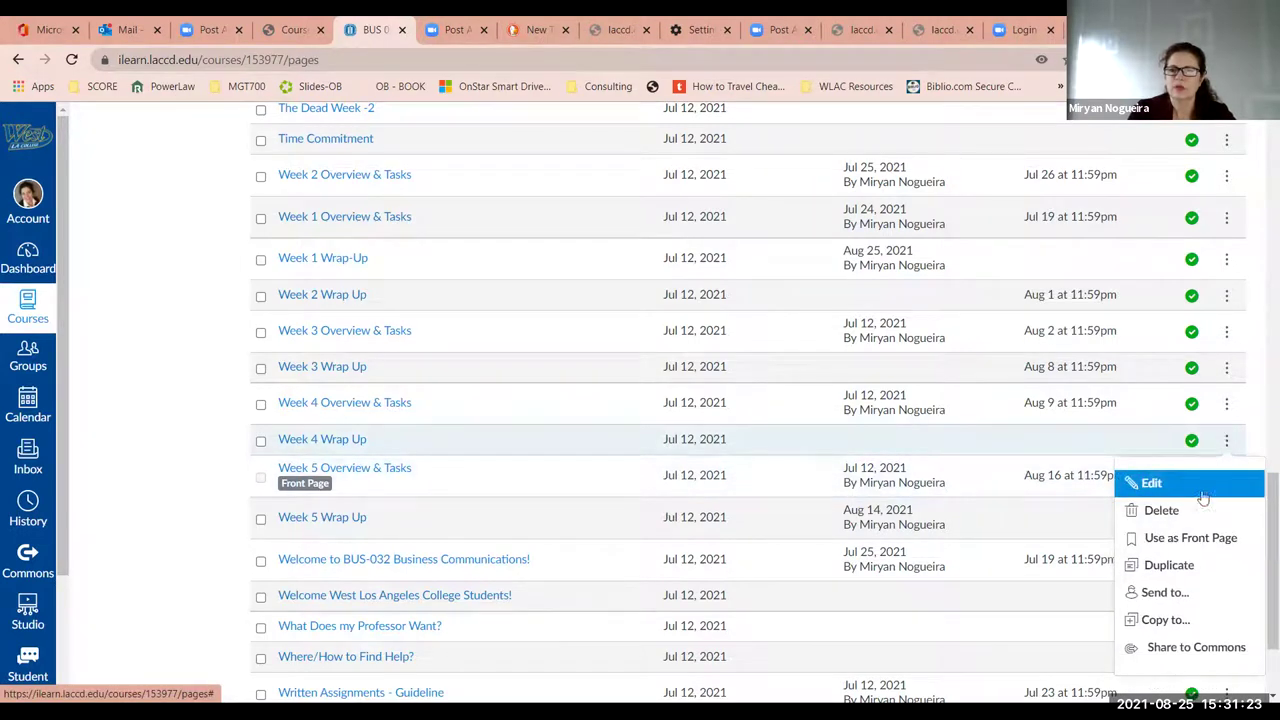